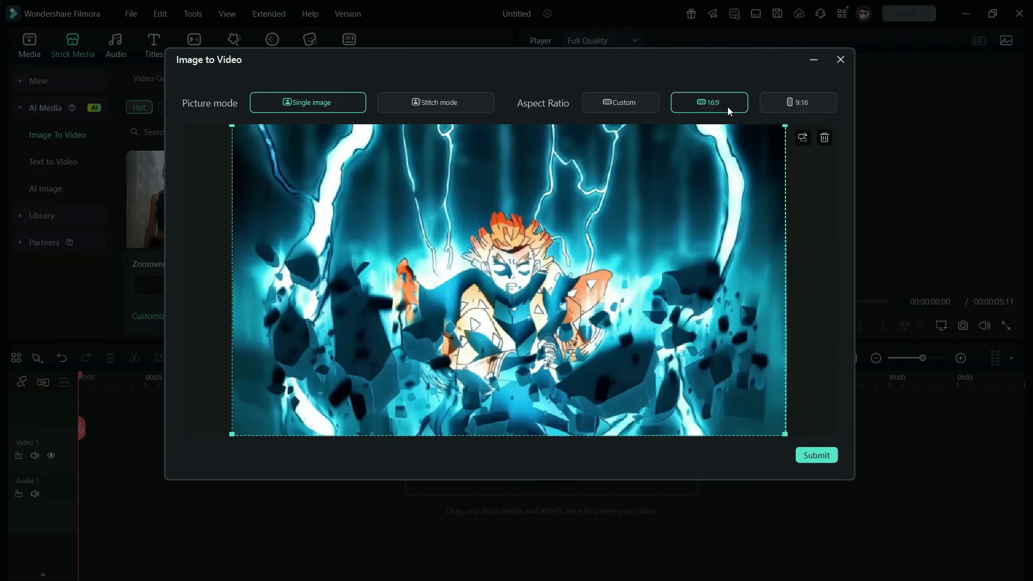
Step: Submit the image as a single 16:9 picture, generate the Zoomverse video, and open the list of generated files
click(828, 452)
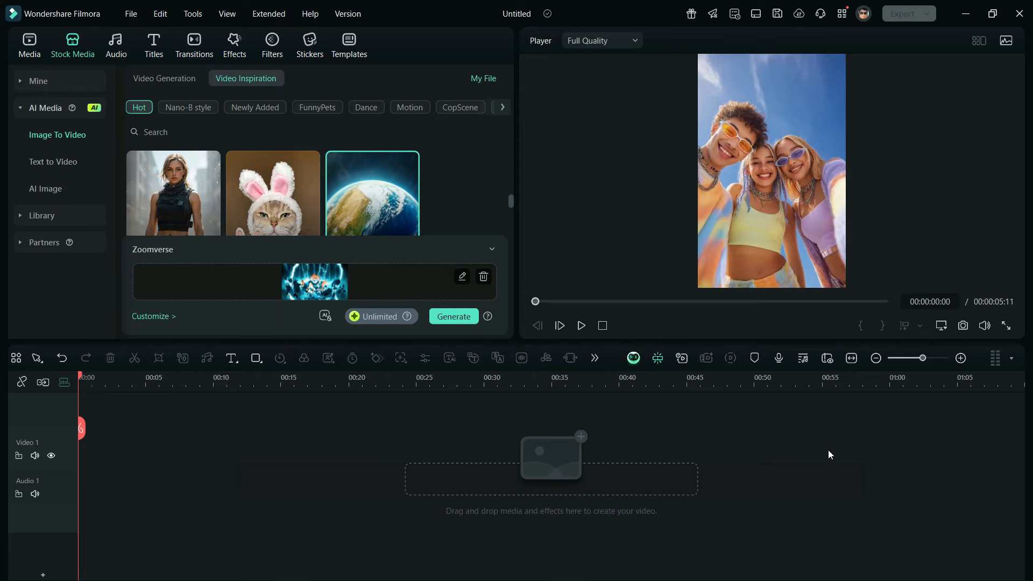
click(455, 319)
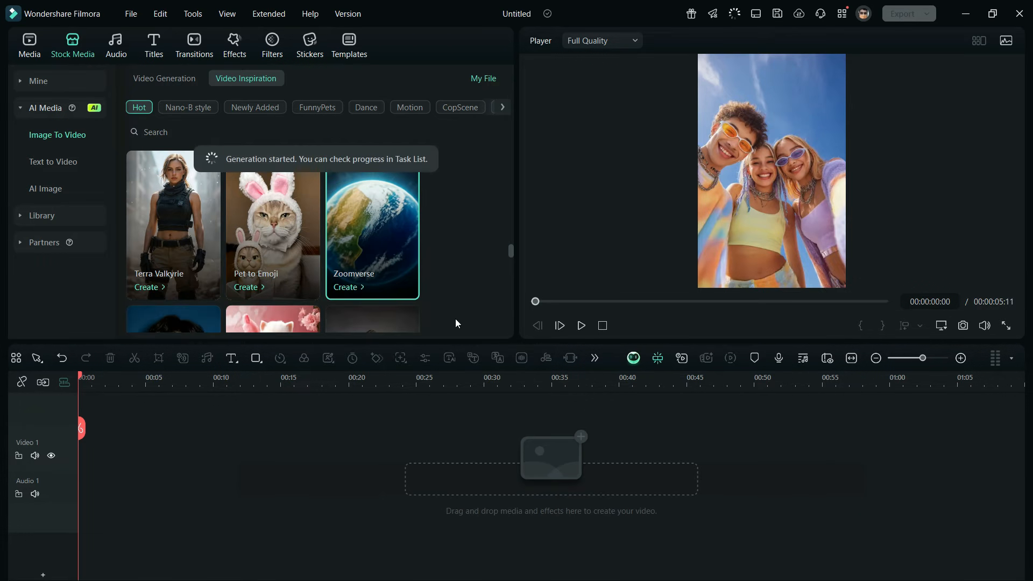
click(485, 83)
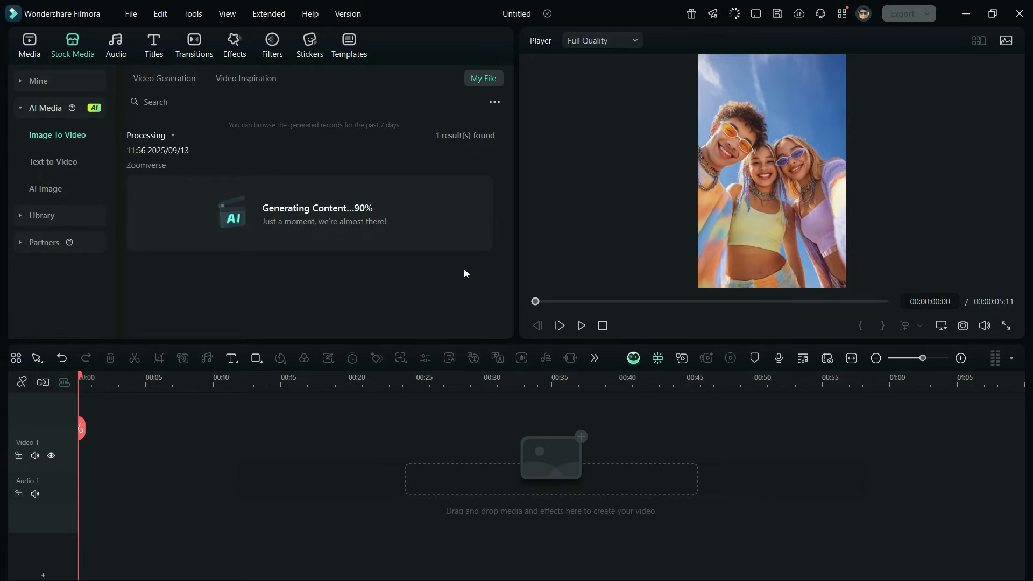
Step: Place the generated Zoomverse clip at the start of Video 1, match the project to its 1280x720 50fps settings, and preview it
drag(169, 174, 81, 490)
click(401, 318)
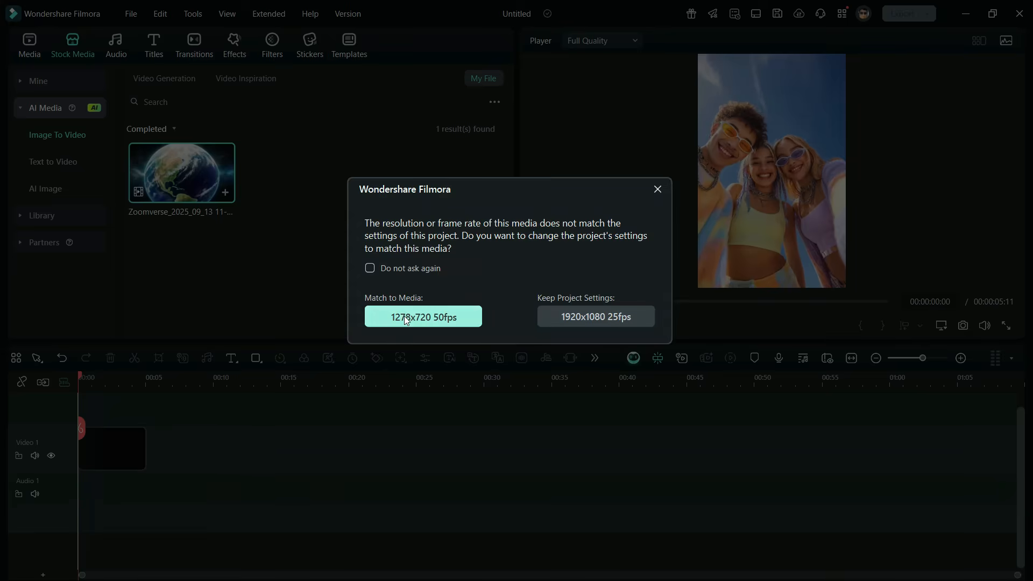
click(855, 360)
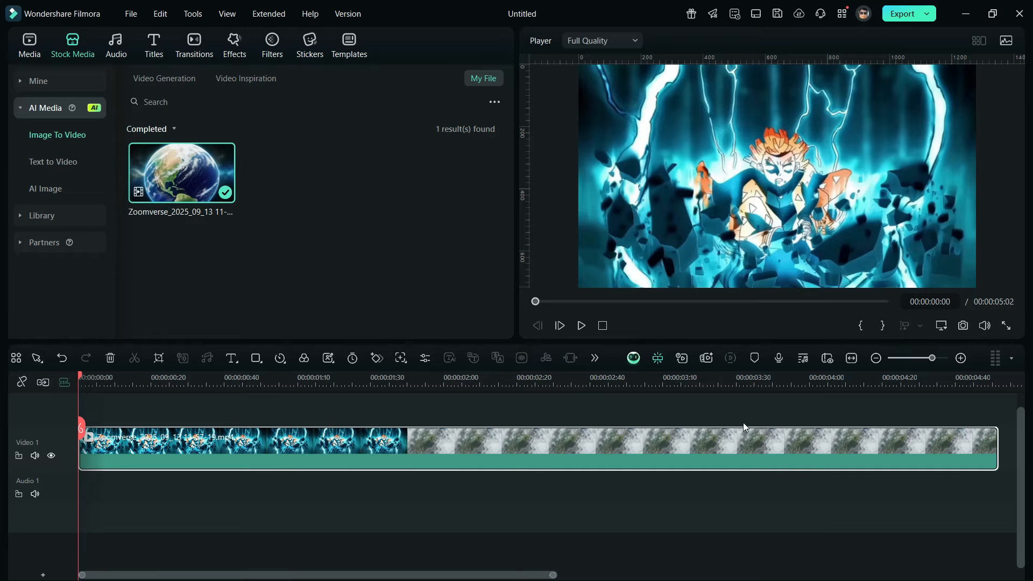
key(space)
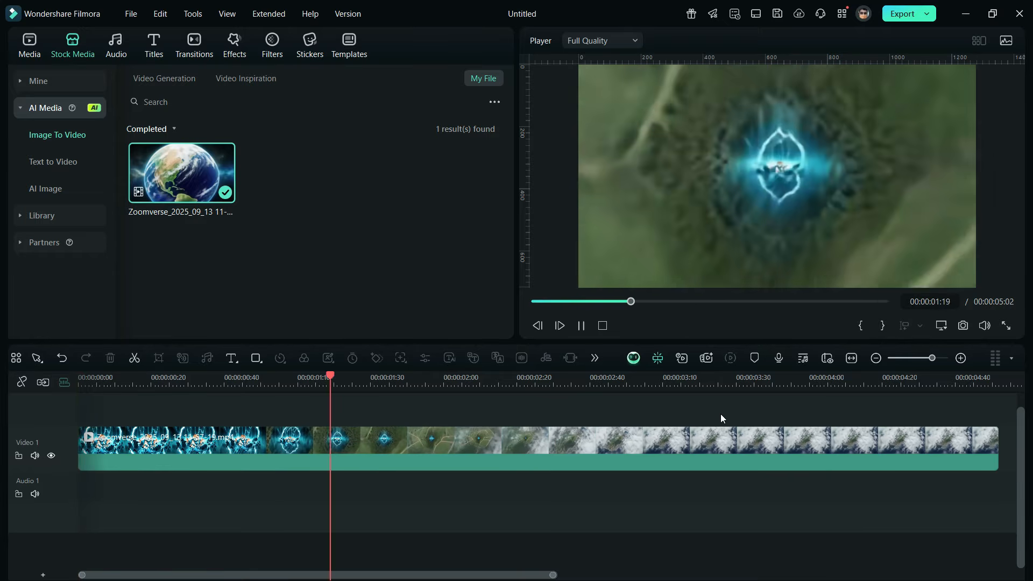
key(space)
Step: Reverse the Zoomverse clip's playback and preview it from the beginning
click(353, 441)
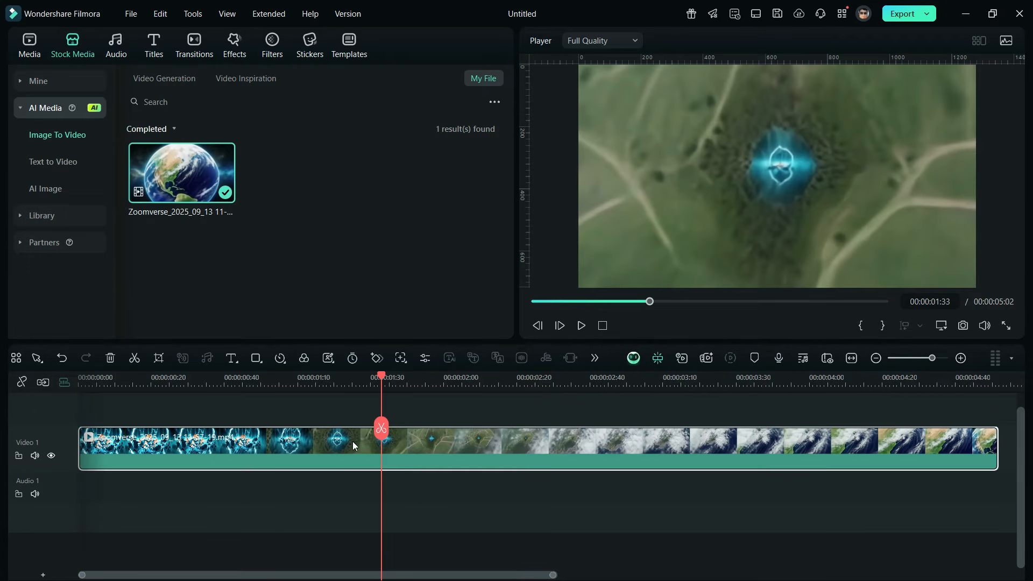
click(283, 357)
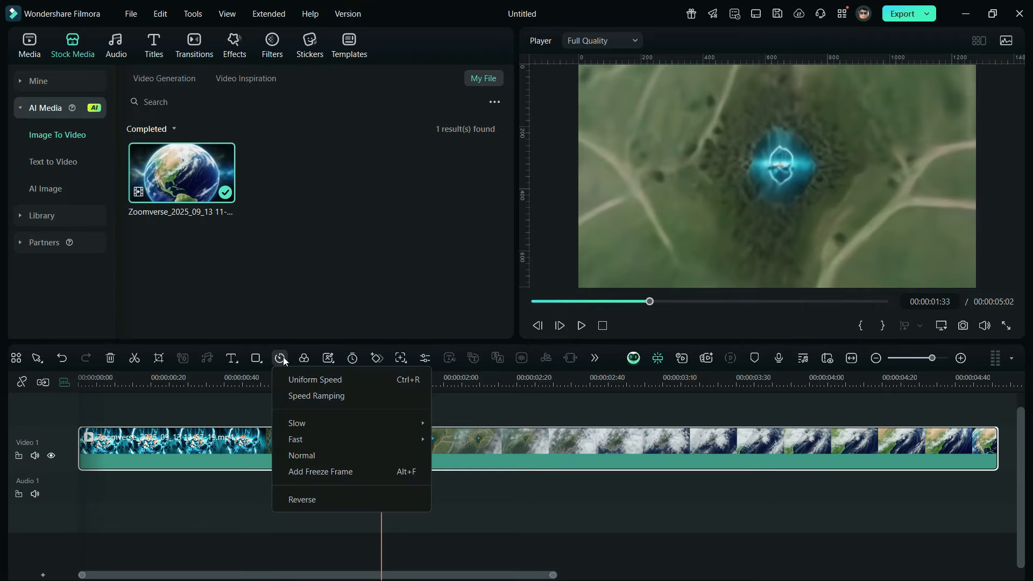
click(311, 500)
drag(194, 388, 82, 378)
key(space)
key(space)
click(875, 358)
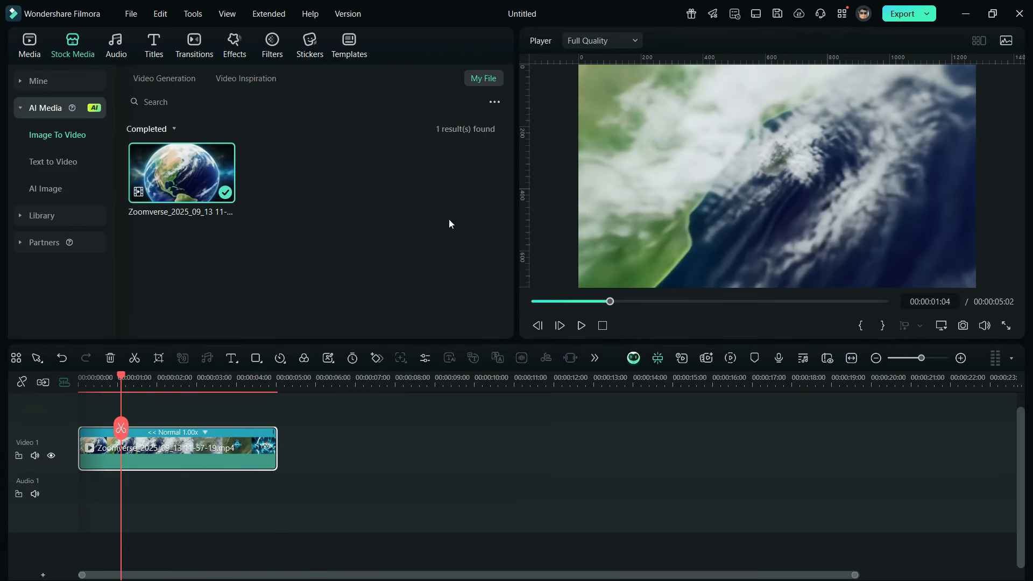
Step: Add clip 1 to Video 1 after the Zoomverse clip, matching the project to 1920x1080 25fps without being asked again
click(31, 44)
scroll(322, 198, down, 3)
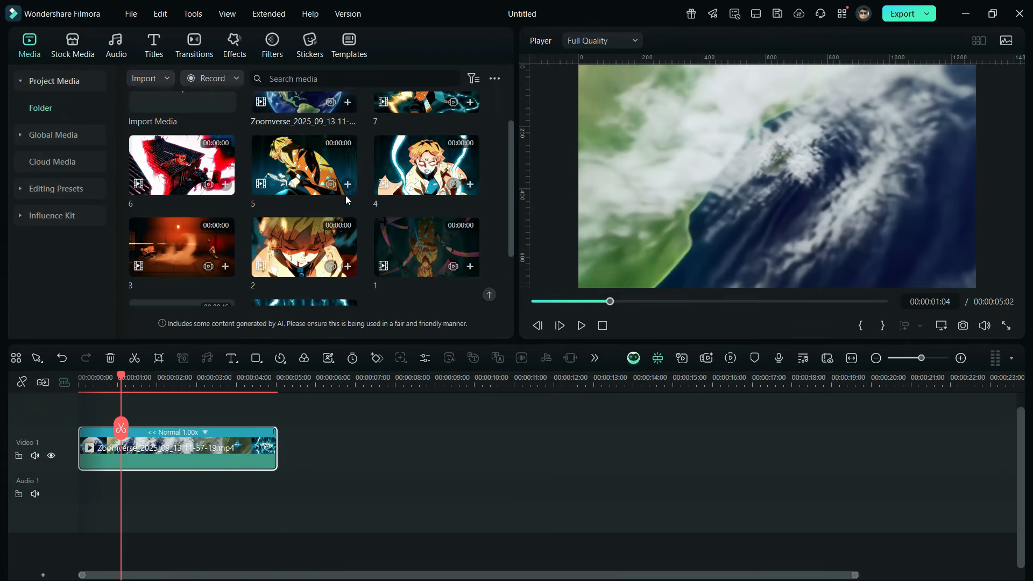
drag(435, 181, 355, 476)
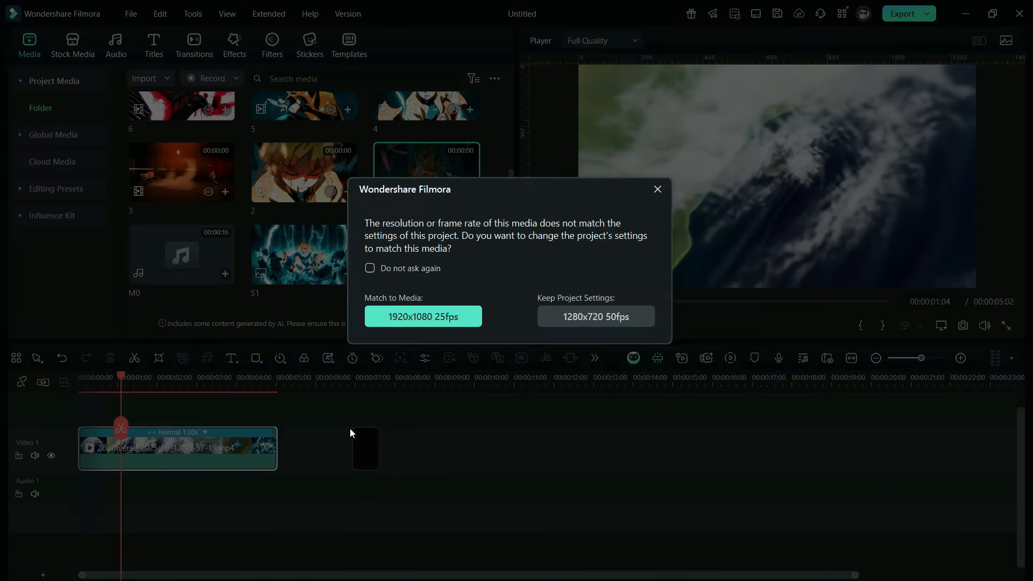
click(367, 268)
click(422, 314)
Step: Append clips 2, 3, 4, 5, 6 and 7 in order after clip 1 on Video 1
drag(310, 183, 312, 455)
drag(199, 180, 335, 457)
drag(425, 109, 362, 460)
scroll(350, 215, up, 1)
drag(315, 178, 389, 457)
drag(188, 172, 420, 454)
scroll(409, 205, up, 1)
drag(425, 151, 443, 457)
click(851, 358)
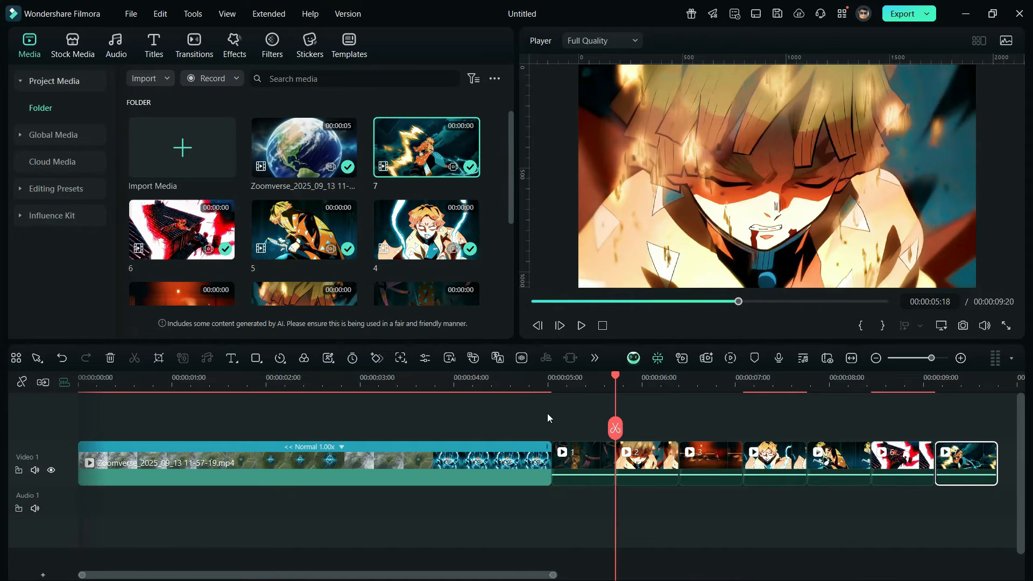
Step: Place the M0 music at the start of the Audio 1 track
scroll(302, 215, down, 3)
drag(182, 254, 78, 504)
Step: Animate clip 1's scale with keyframes from 100% at its start to 115% at 00:00:05:16
drag(524, 379, 540, 380)
double_click(577, 456)
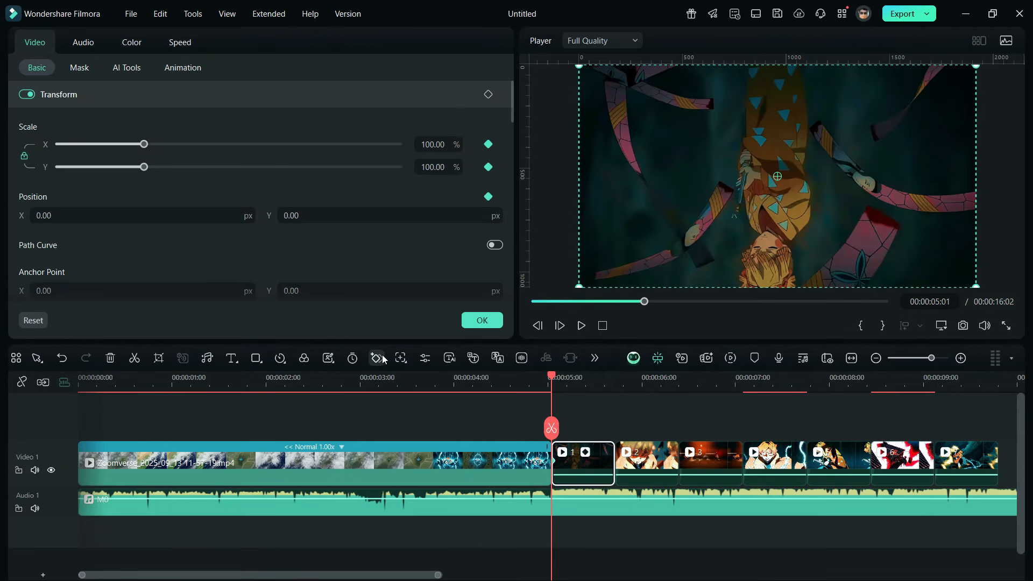
click(608, 383)
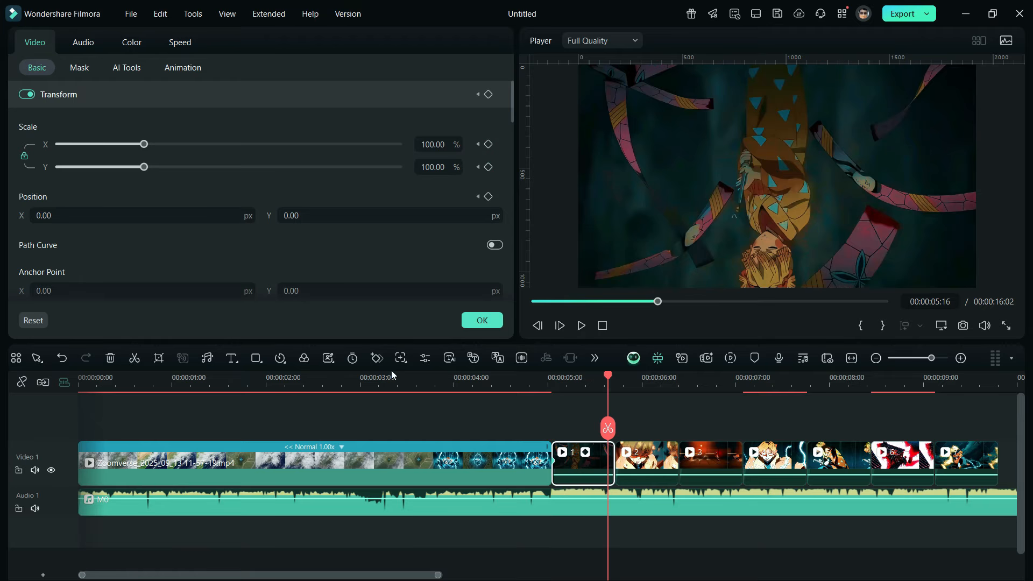
double_click(433, 168)
text(115)
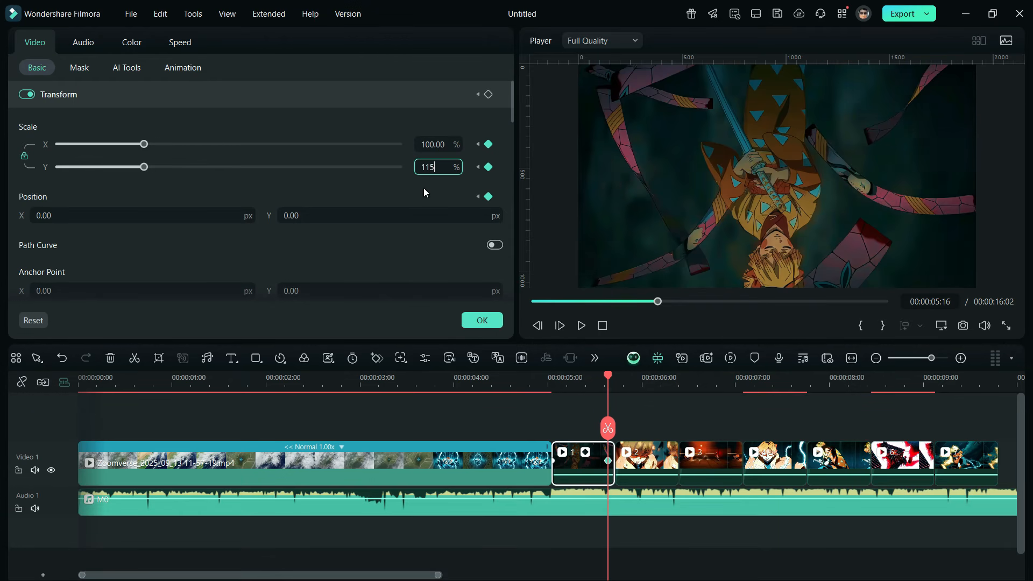
key(Return)
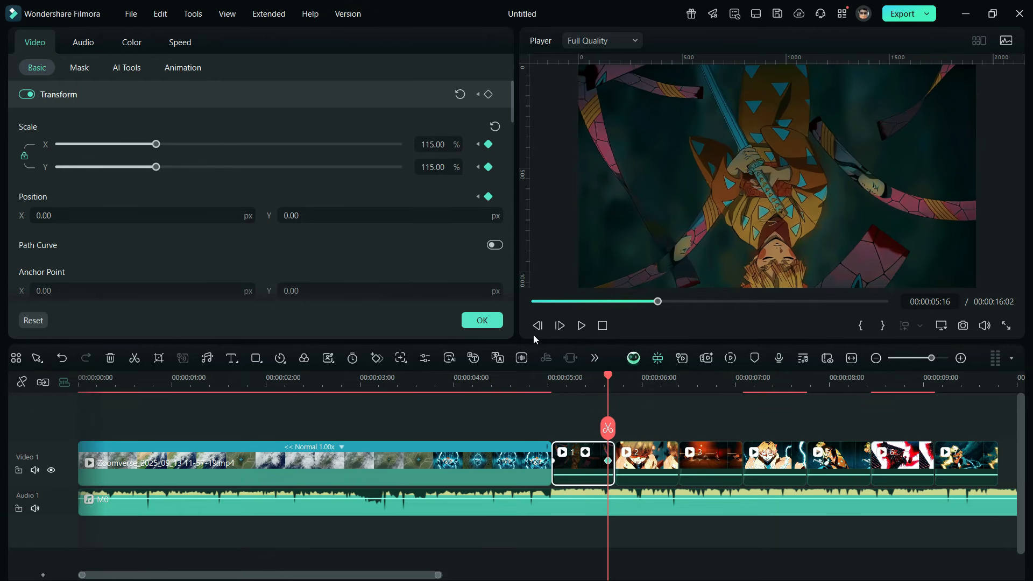
Step: Apply the Ease In Bezier curve to clip 1's keyframes and hide its keyframe animation display
click(626, 382)
click(612, 466)
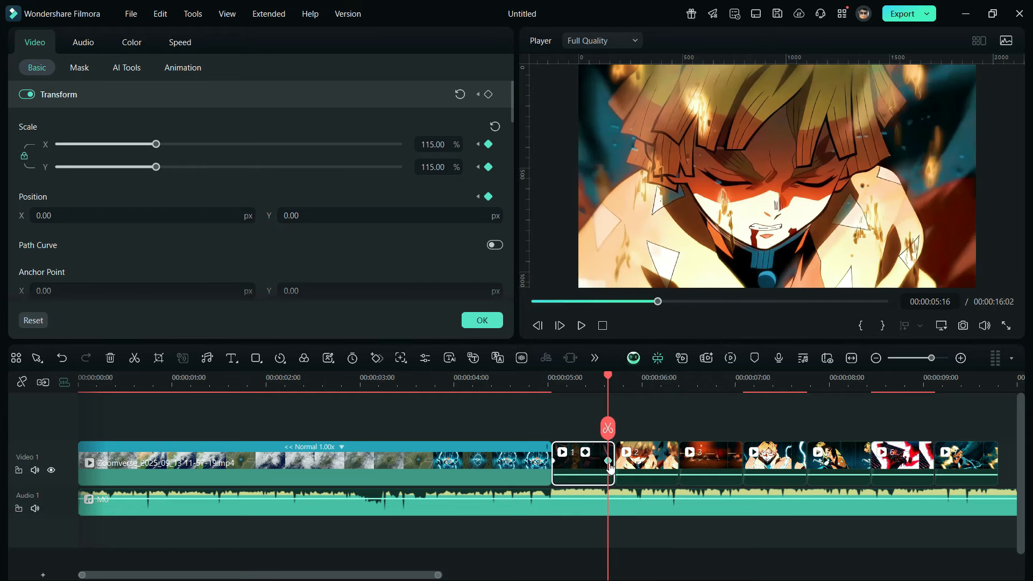
right_click(592, 456)
scroll(791, 484, down, 3)
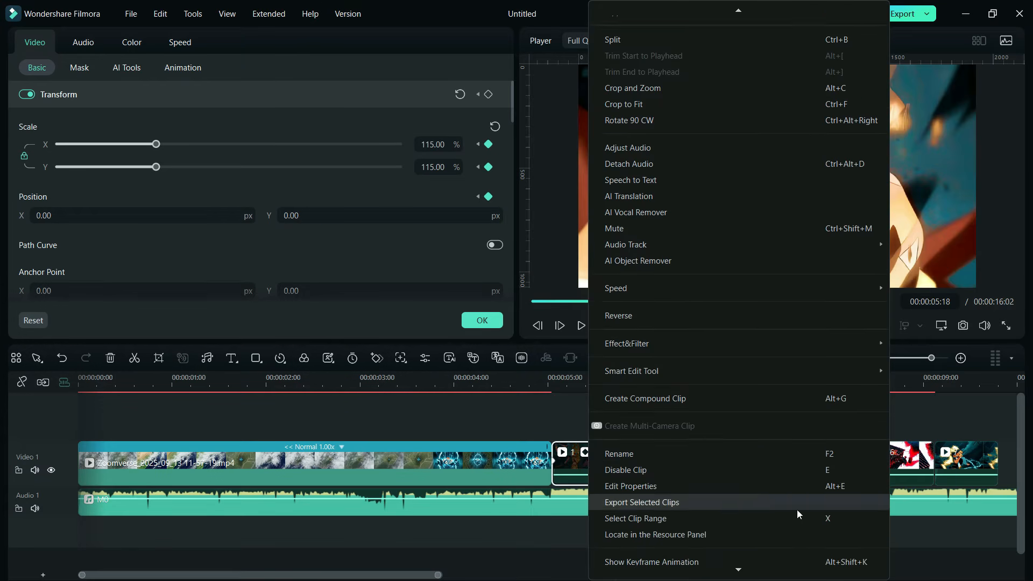
mouse_move(769, 496)
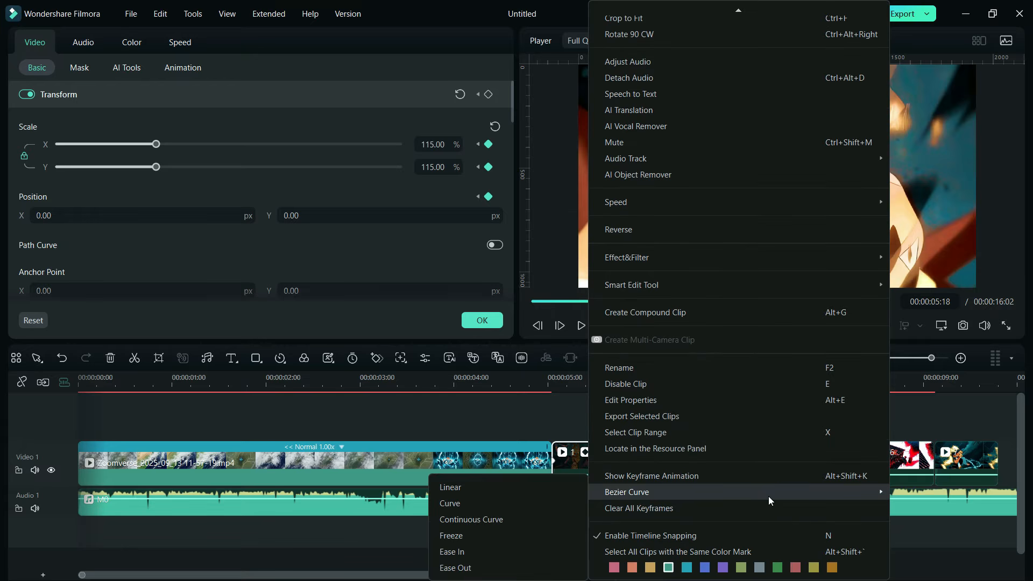
click(498, 548)
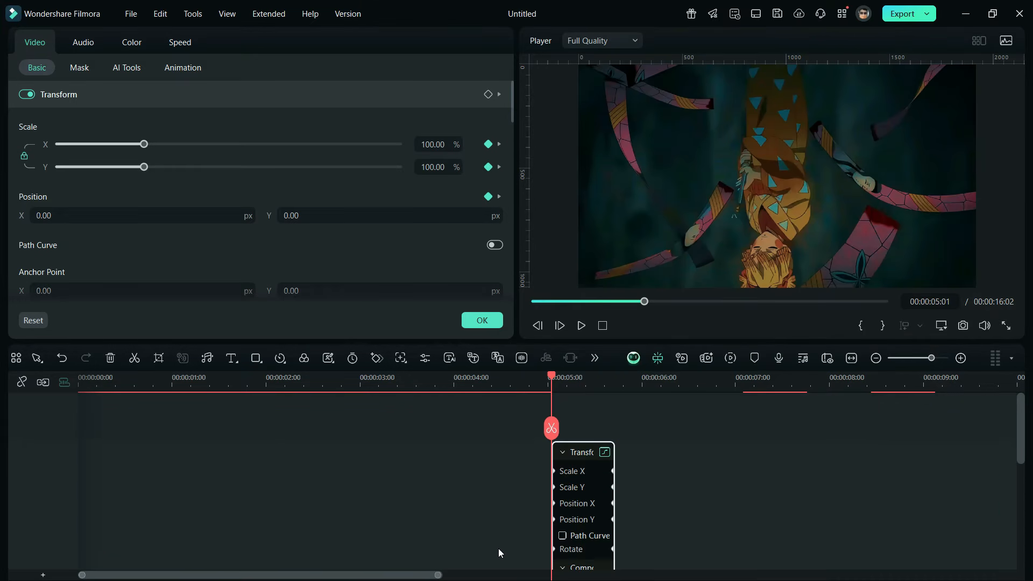
right_click(582, 498)
scroll(760, 503, down, 3)
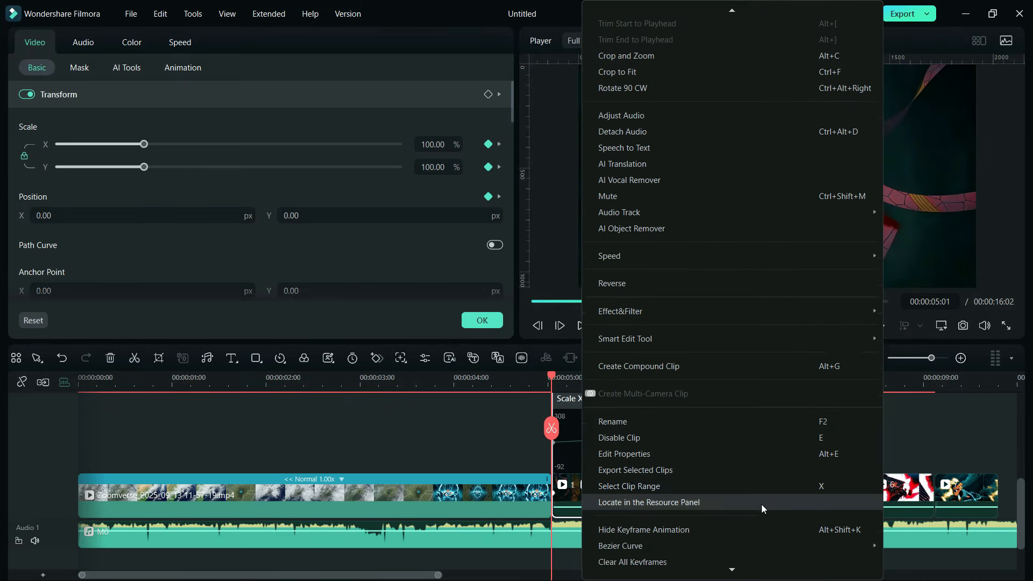
click(732, 480)
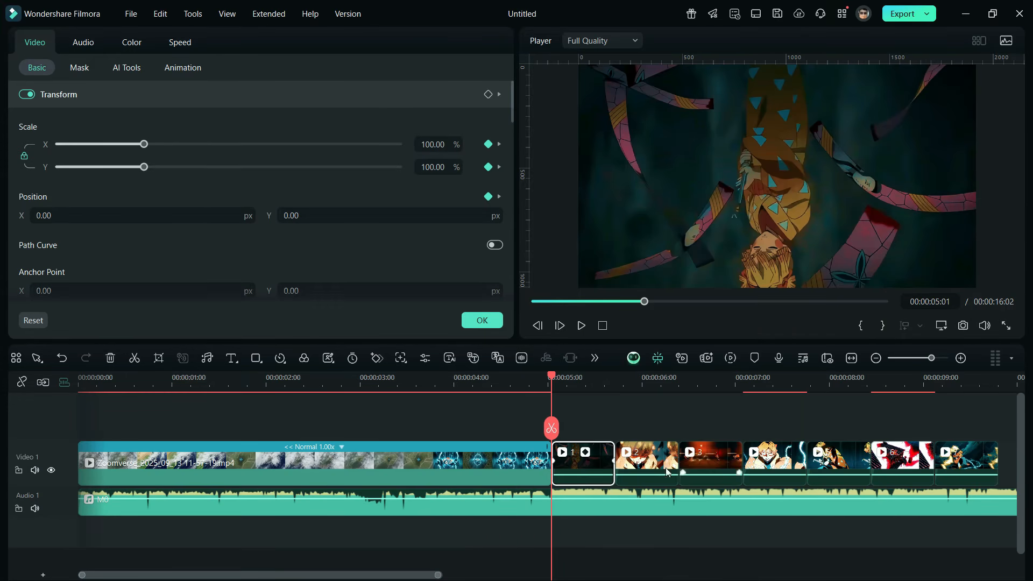
Step: Play back clip 1 to check the eased zoom
click(647, 422)
key(space)
key(space)
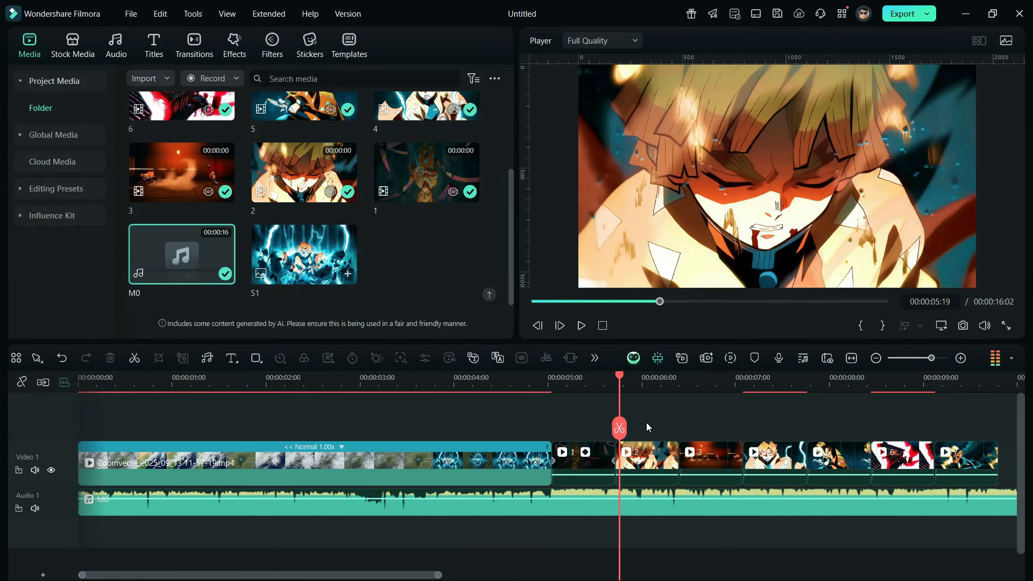
Step: Animate clip 2's scale with keyframes from 115% at its start back to the default 100%
click(649, 463)
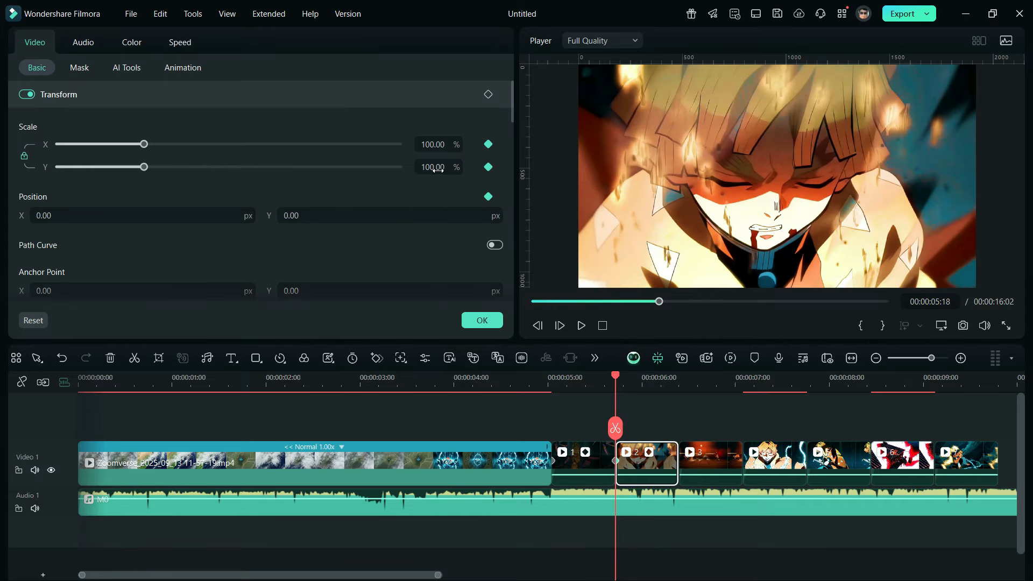
text(115)
click(653, 384)
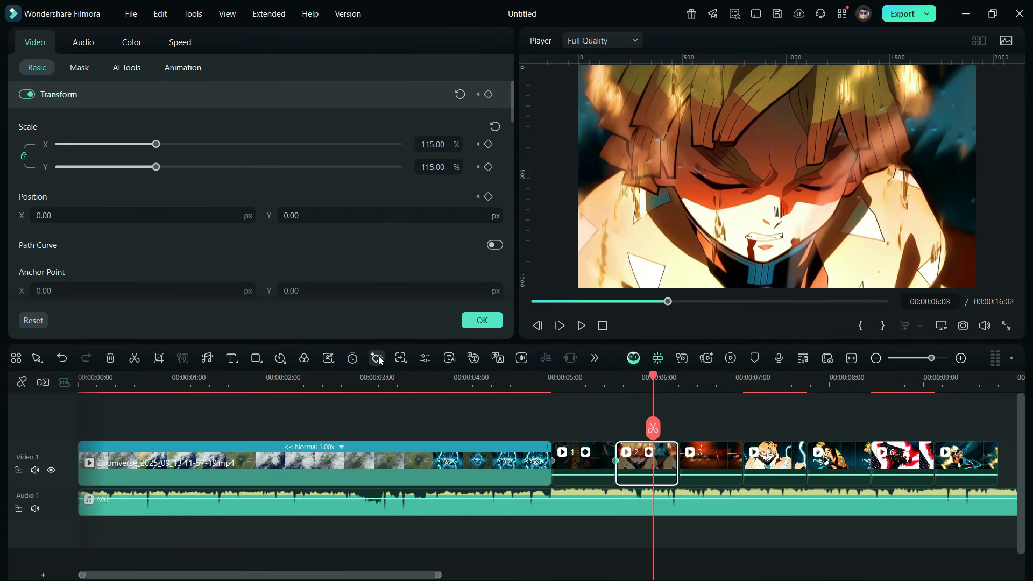
click(461, 94)
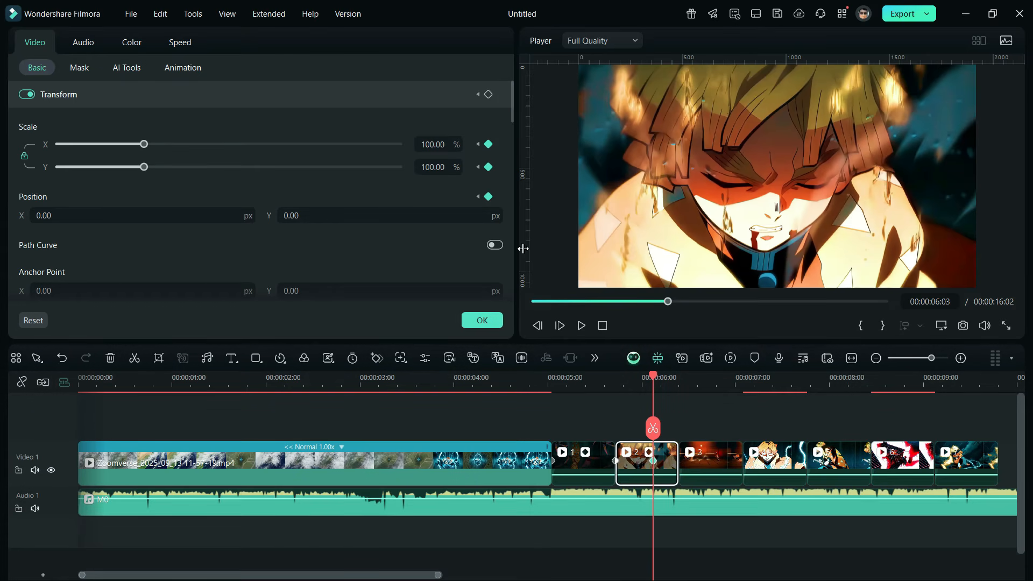
Step: Apply the Ease In Bezier curve to clip 2's keyframes and hide its keyframe animation display
click(681, 462)
right_click(650, 464)
scroll(808, 485, down, 3)
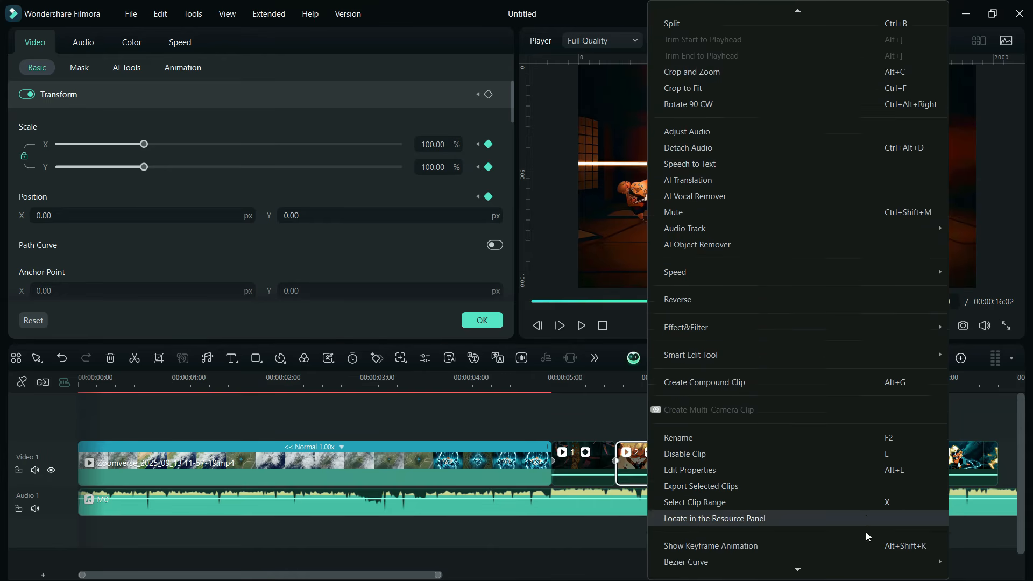
scroll(866, 531, down, 2)
mouse_move(776, 486)
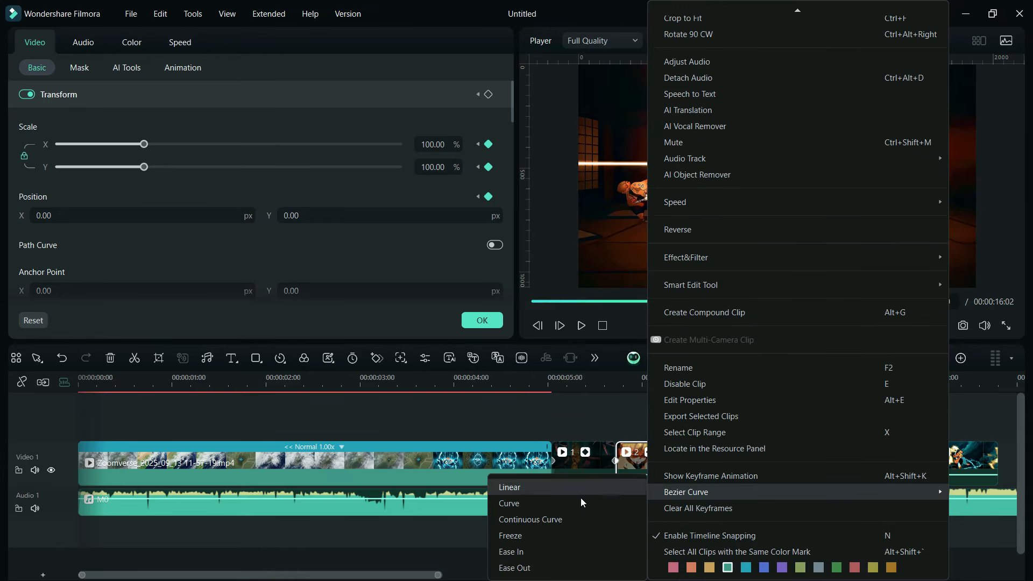
click(543, 552)
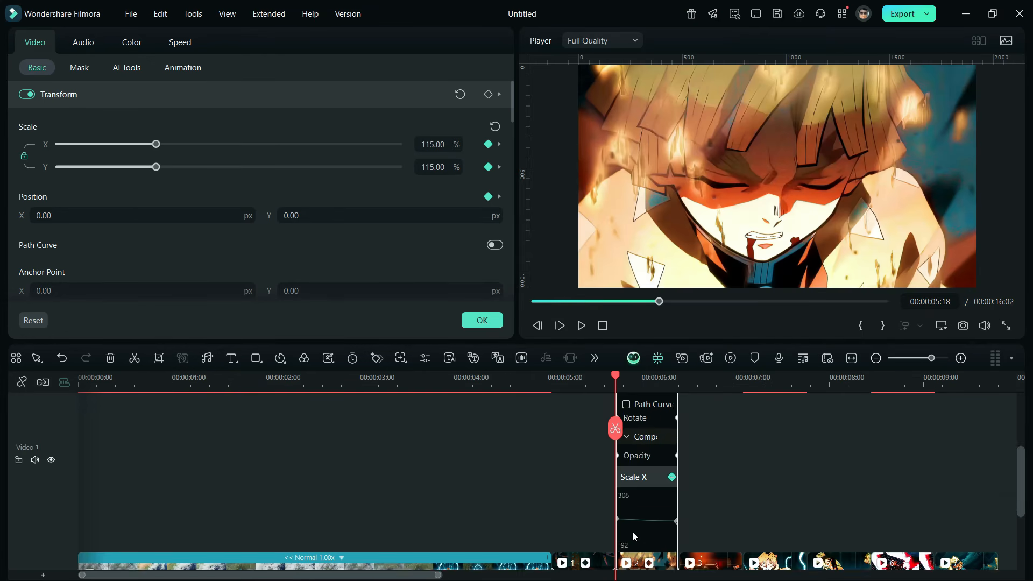
scroll(632, 532, up, 2)
right_click(637, 472)
scroll(757, 527, down, 4)
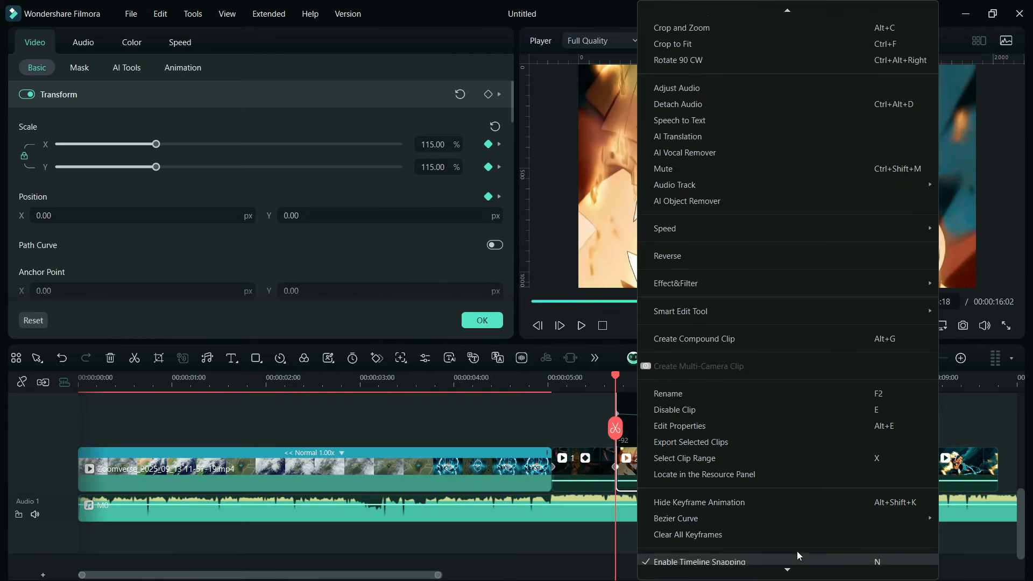
click(757, 503)
Step: Copy clip 1's effects, including its zoom keyframes, and paste them onto clip 3
right_click(579, 461)
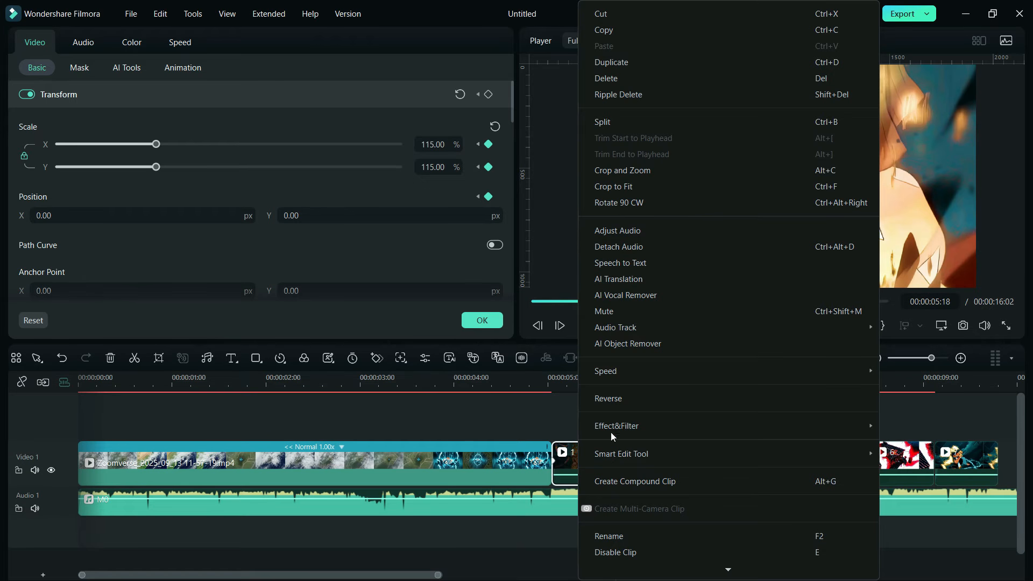
mouse_move(615, 428)
click(537, 428)
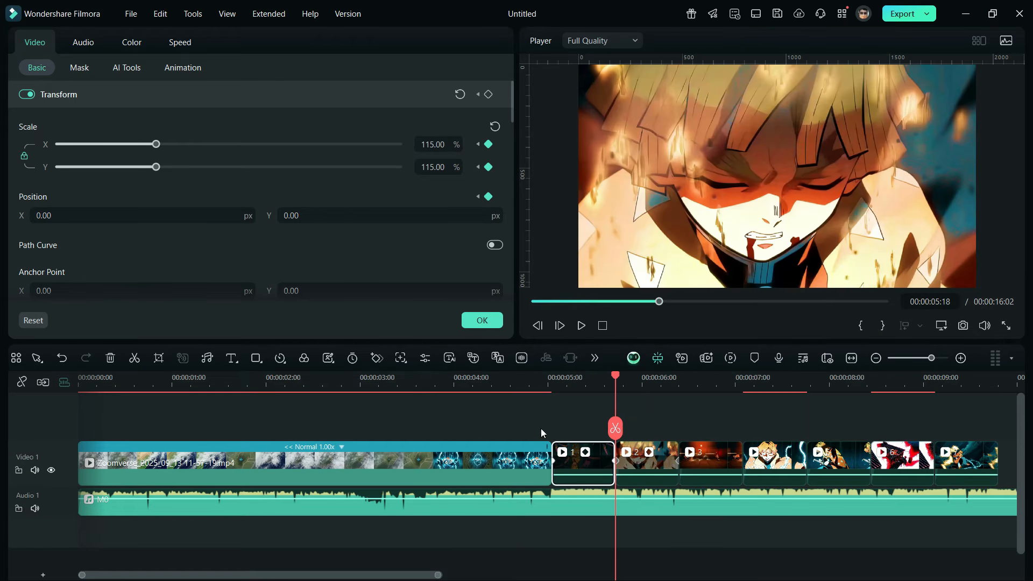
right_click(715, 462)
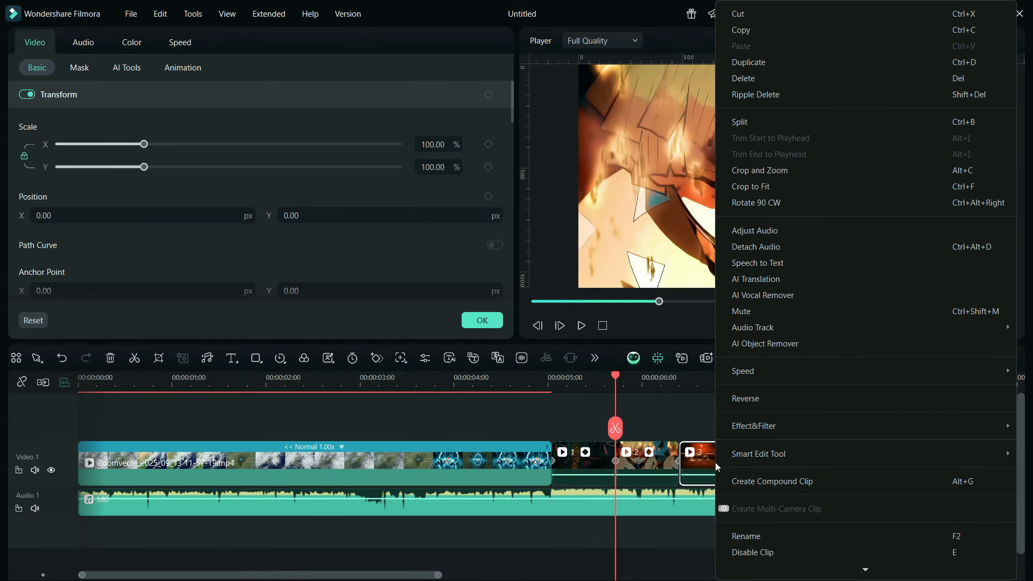
mouse_move(742, 432)
click(661, 440)
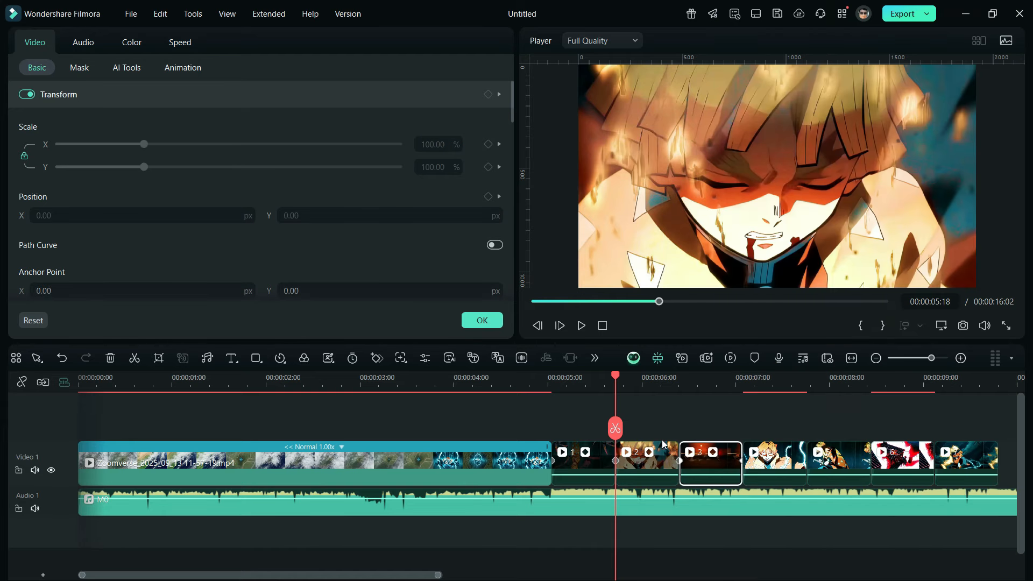
Step: Paste the copied zoom effects onto clip 4
right_click(786, 462)
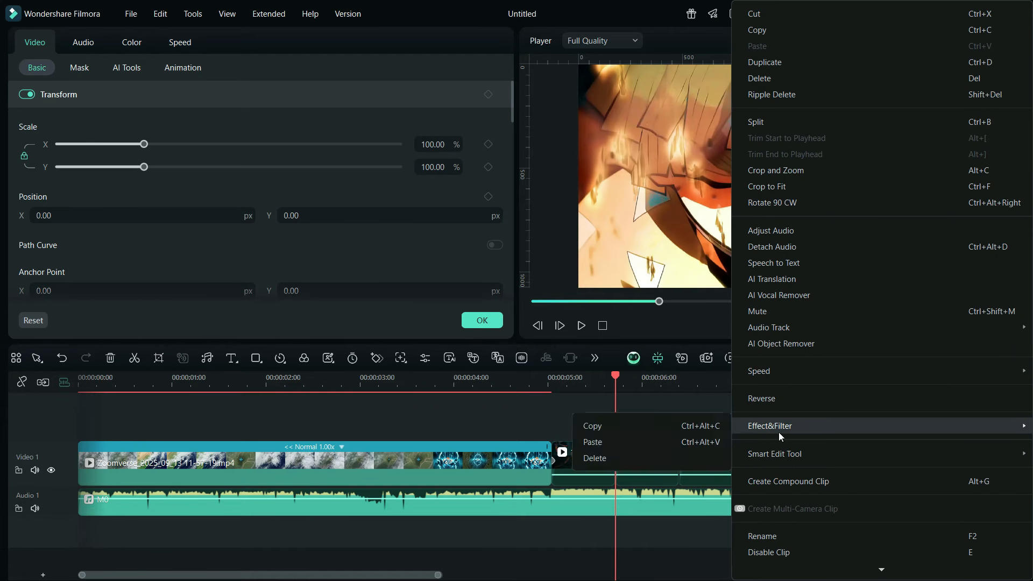
mouse_move(779, 431)
click(698, 442)
Step: Copy clip 2's effects, including its zoom keyframes, and paste them onto clips 5 and 6
right_click(660, 457)
mouse_move(684, 425)
click(621, 426)
right_click(839, 461)
mouse_move(753, 429)
click(698, 444)
right_click(901, 462)
mouse_move(819, 431)
click(691, 442)
Step: Copy clip 1's effects, including its zoom keyframes, and paste them onto clip 7
right_click(588, 460)
mouse_move(613, 427)
click(550, 427)
right_click(972, 462)
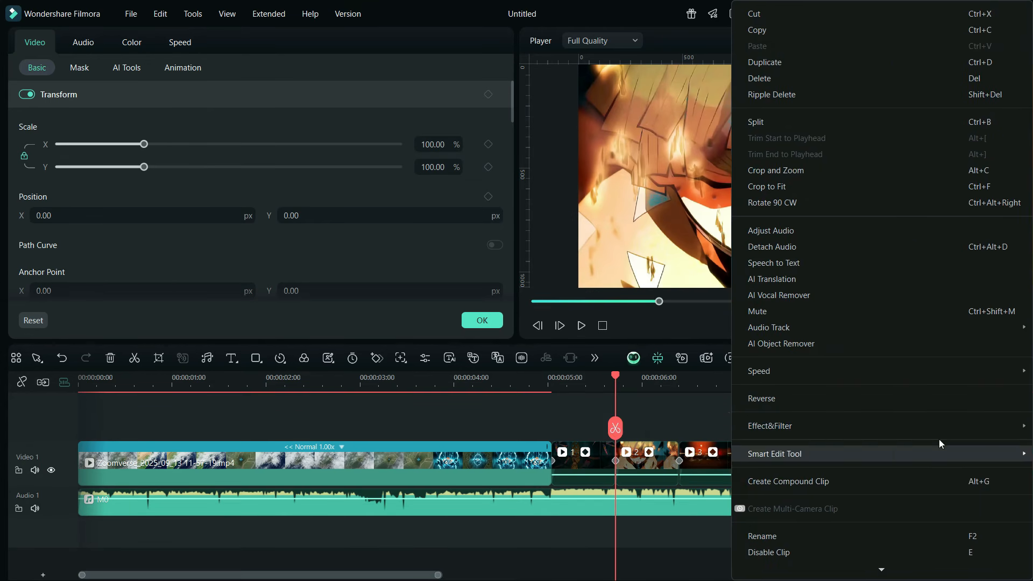
mouse_move(872, 429)
click(694, 443)
Step: Play back the seven clips from the end of the intro to check their zoom animations
click(538, 389)
key(space)
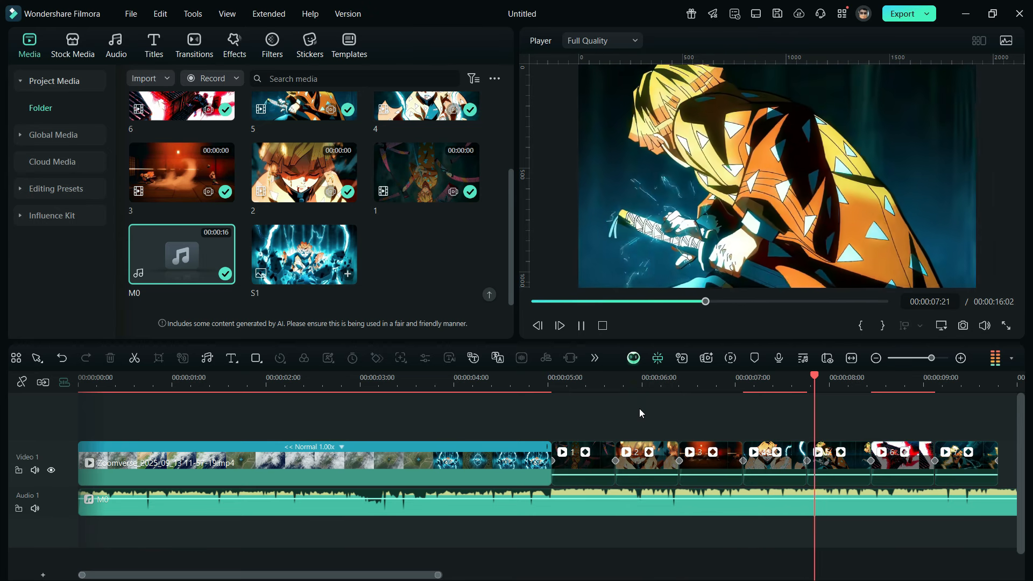
key(space)
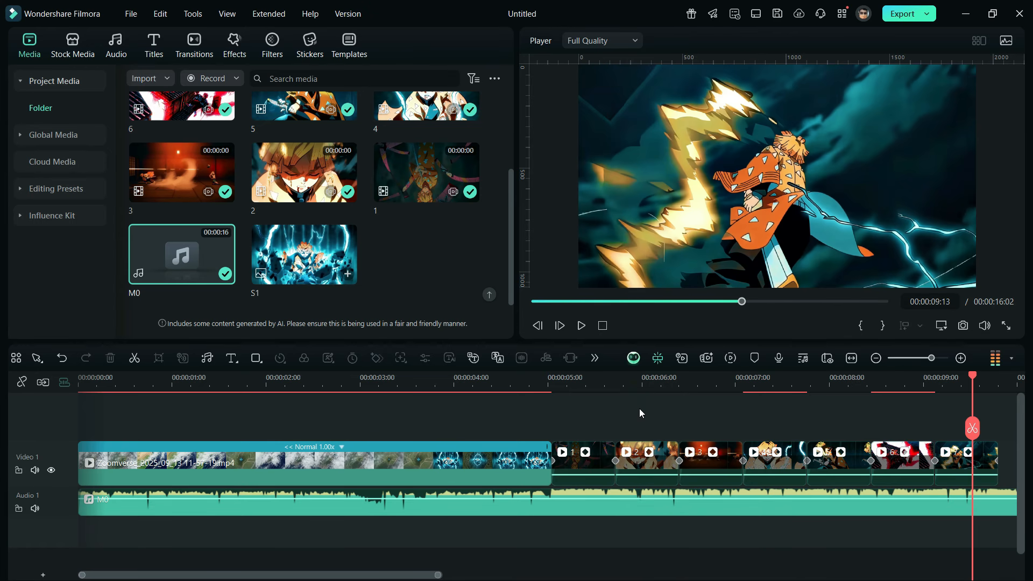
Step: Copy all seven clips, paste them after clip 7, and delete the gap between the two sets
click(875, 359)
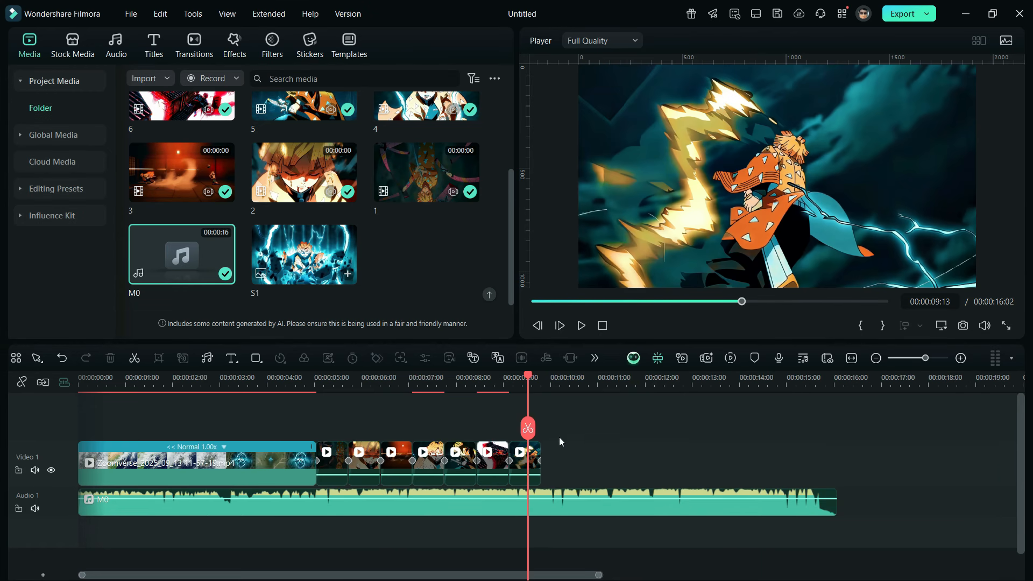
right_click(343, 454)
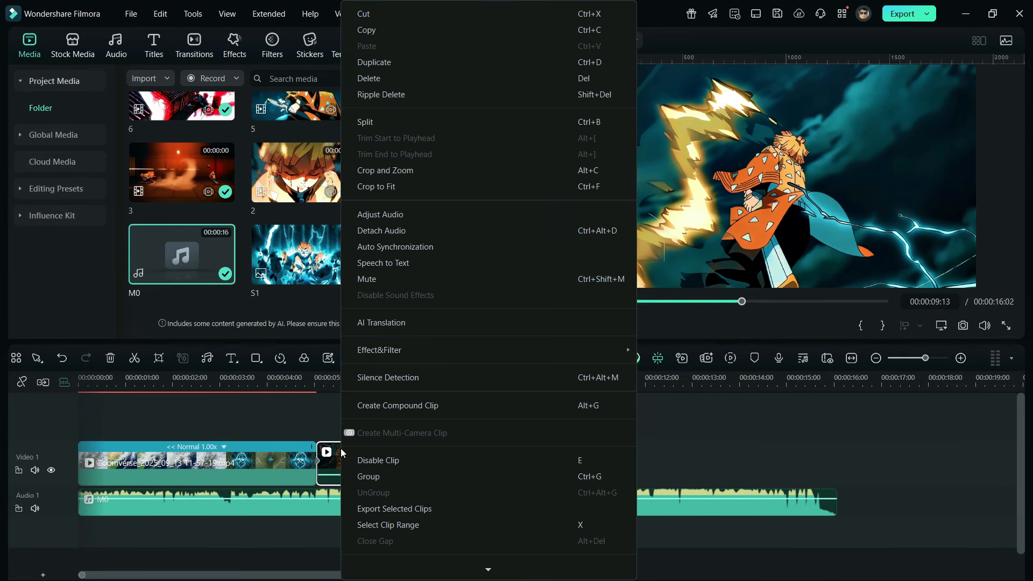
click(383, 30)
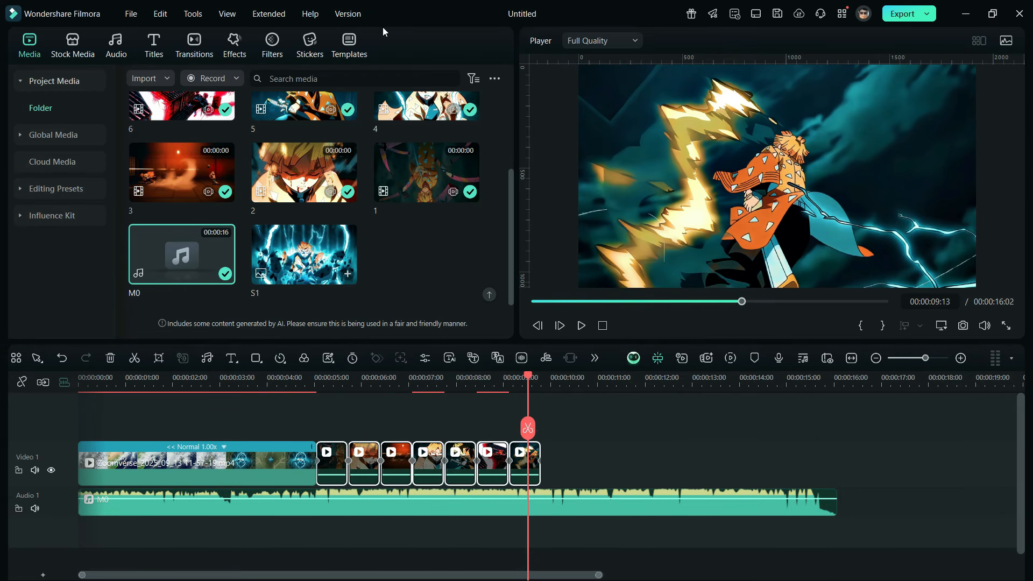
click(553, 414)
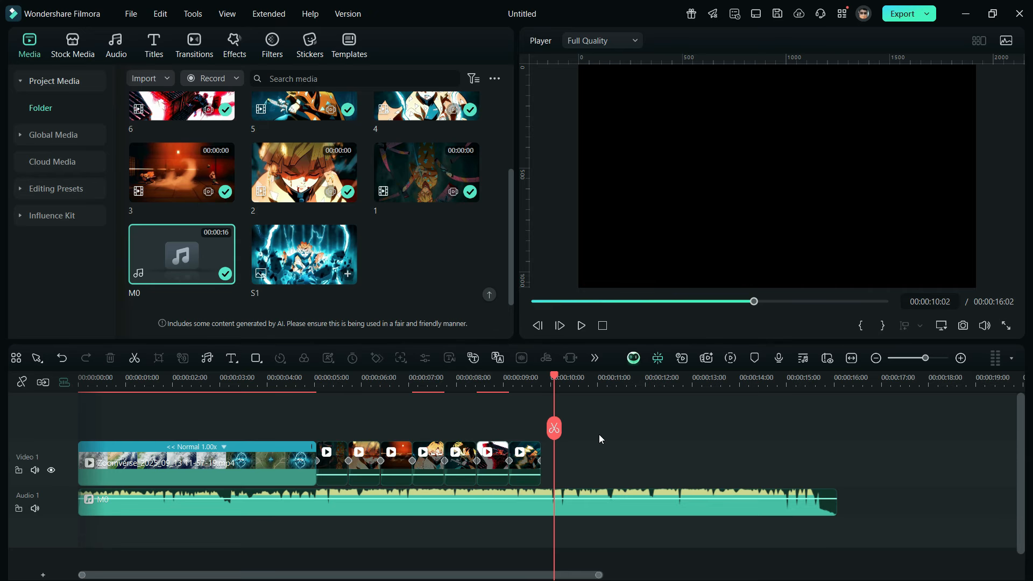
key(ctrl+v)
click(552, 448)
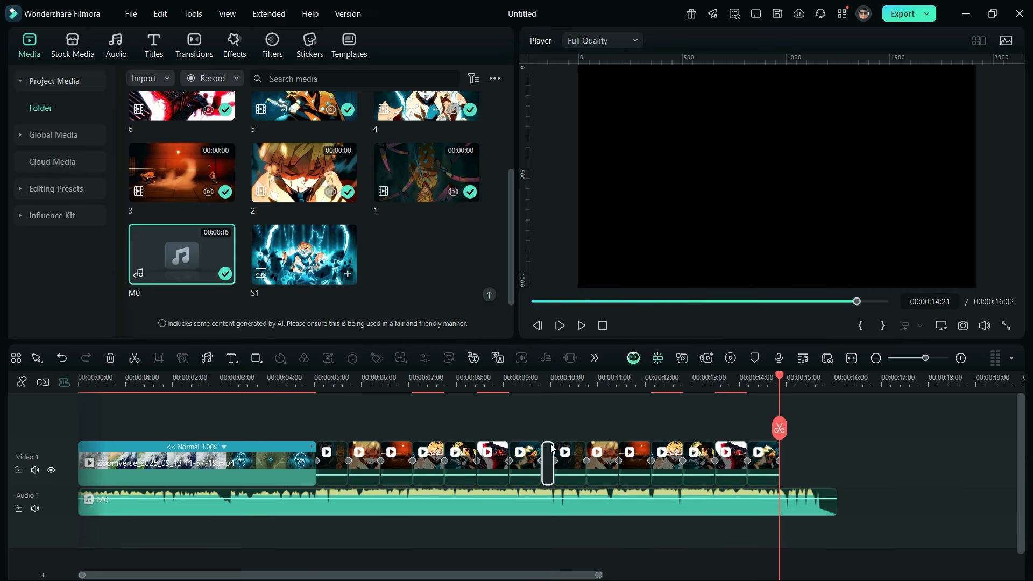
key(Delete)
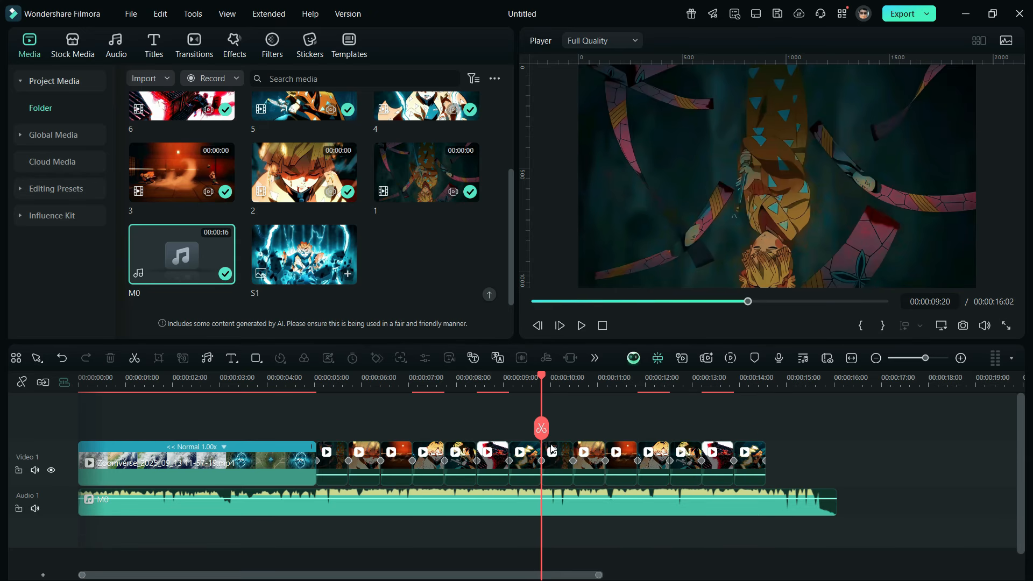
Step: Search the transitions for "FAST WIPE UP" and place Fast Wipe Up between the intro and clip 1
click(195, 43)
click(269, 78)
text(FAST WIPE UP)
key(Return)
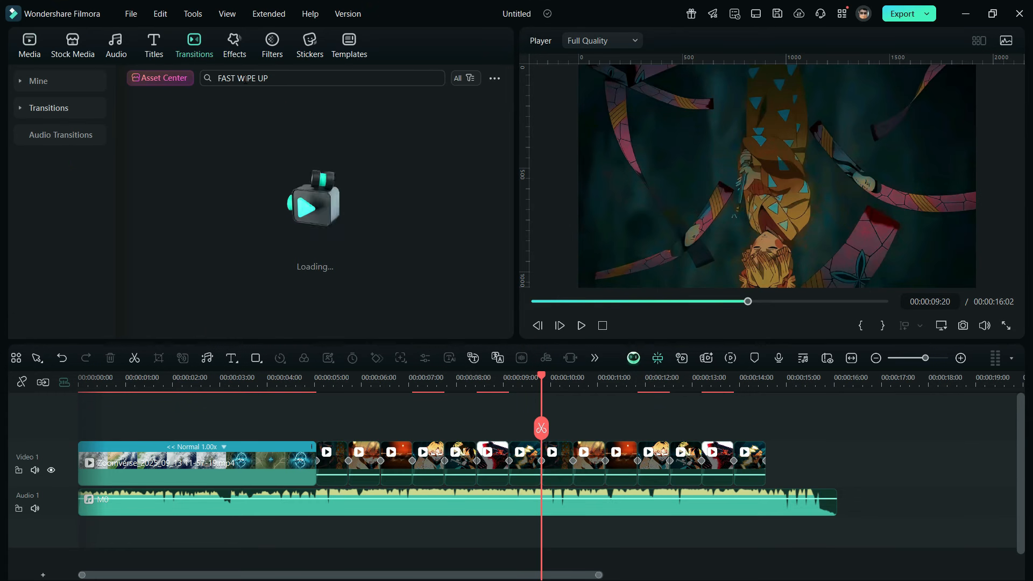
drag(285, 155, 301, 469)
Step: Play back the end of the intro to check the transition into clip 1
click(292, 377)
key(space)
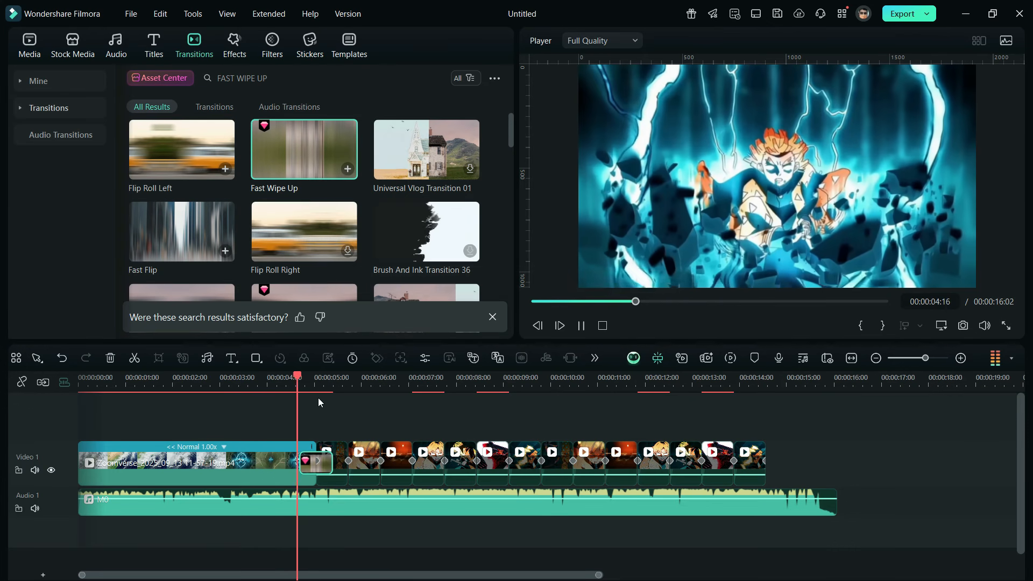
key(space)
Step: Search the effects for "FAST ZOOM", add Fast Zoom above the intro at 00:00:04:03, and trim it to the intro's end
click(273, 379)
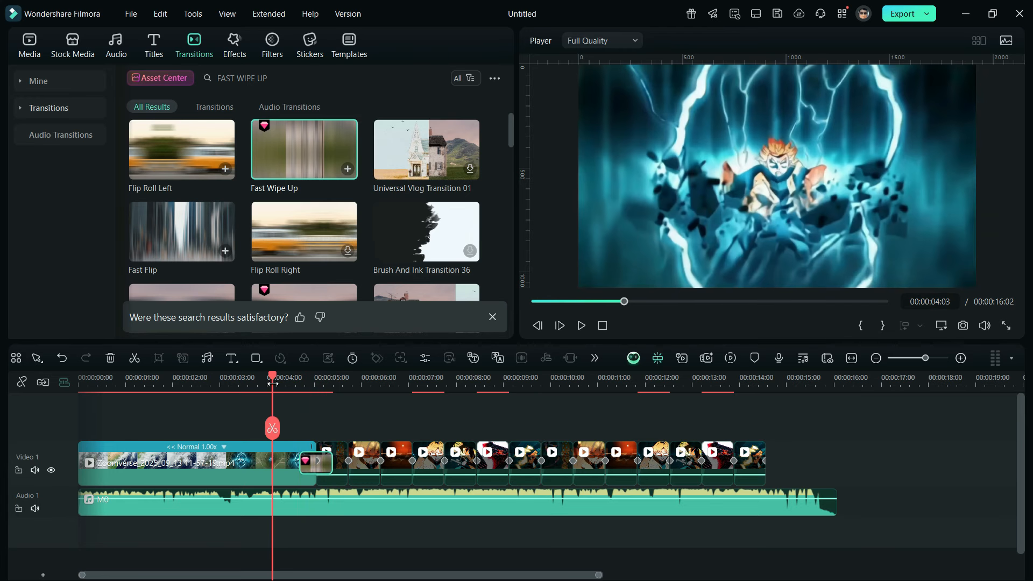
click(235, 43)
click(255, 75)
text(FAST ZOOM)
key(Return)
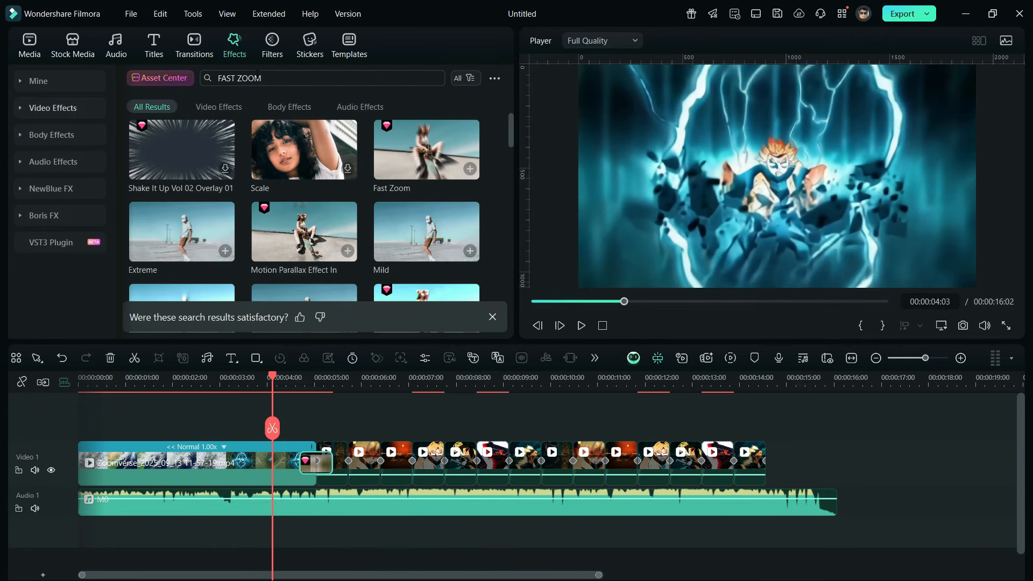
mouse_move(408, 148)
mouse_down()
mouse_move(325, 340)
mouse_move(257, 421)
mouse_move(267, 425)
mouse_up()
drag(507, 450, 315, 450)
Step: Search the effects for "RIPPLE", stack Ripple Shake 02 above the Fast Zoom effect, and trim it to the intro's end
click(237, 78)
text(RIPPLE)
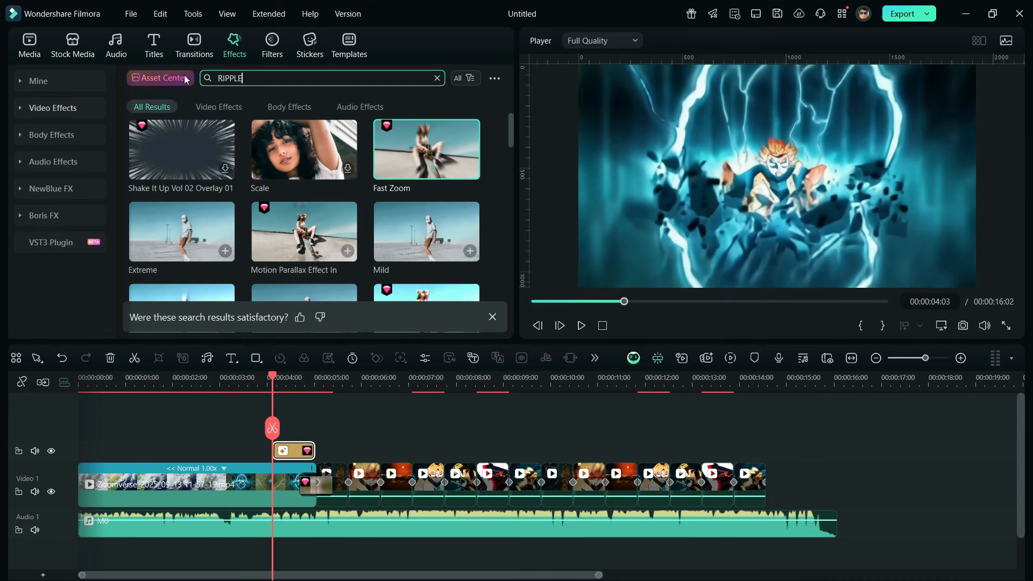
key(Return)
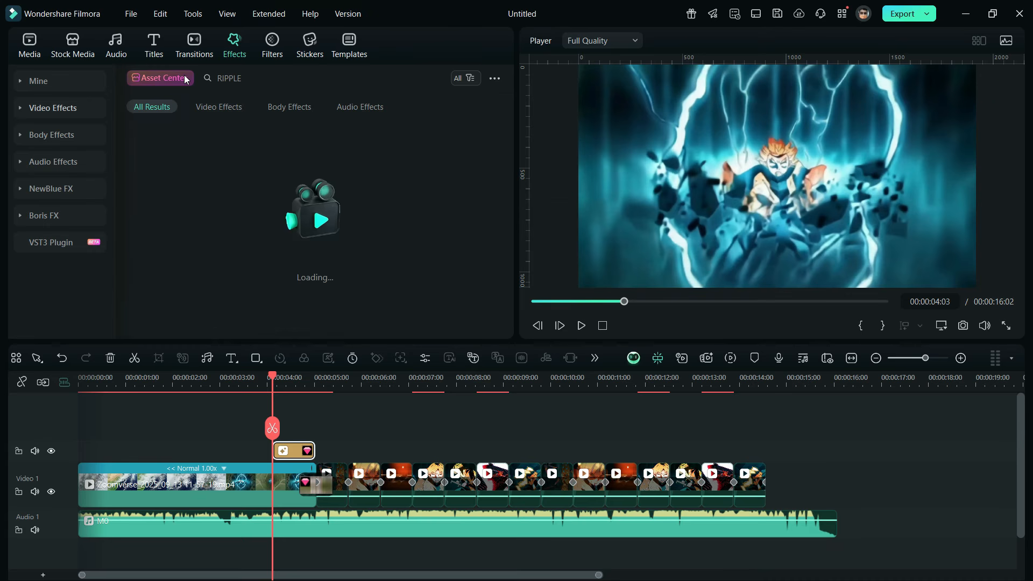
drag(281, 151, 416, 450)
drag(508, 451, 315, 451)
click(782, 383)
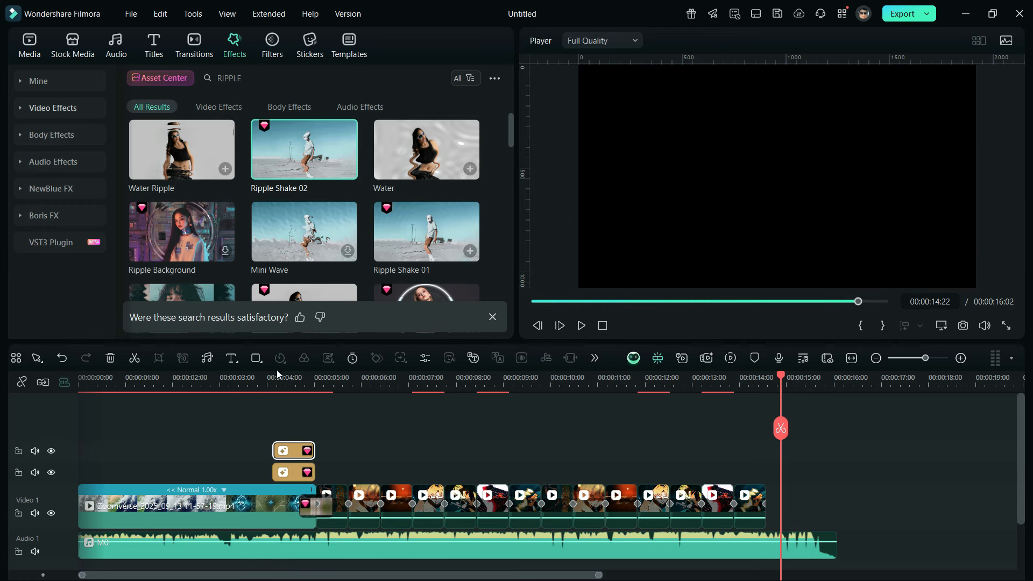
click(236, 359)
click(253, 381)
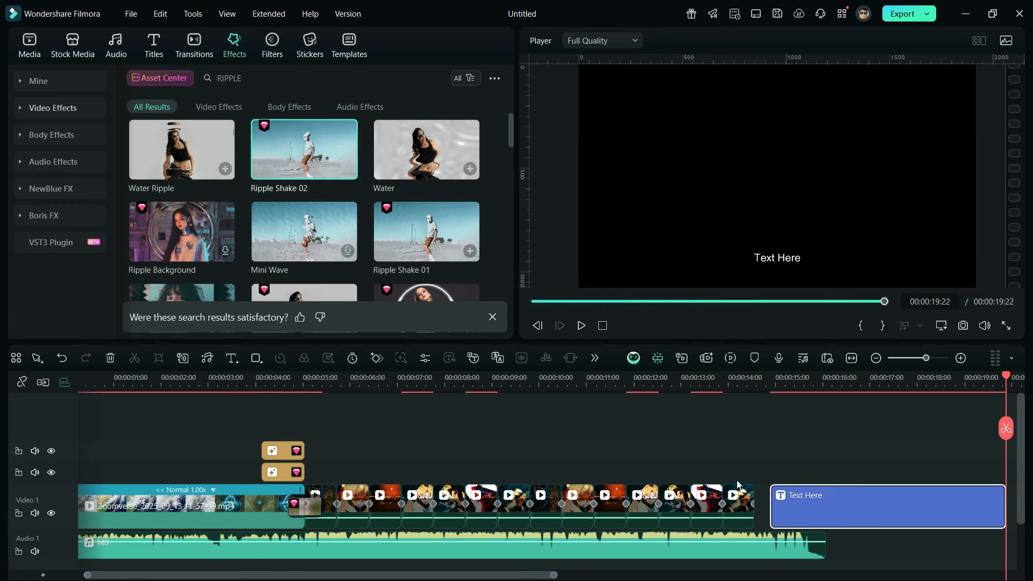
double_click(863, 512)
click(38, 68)
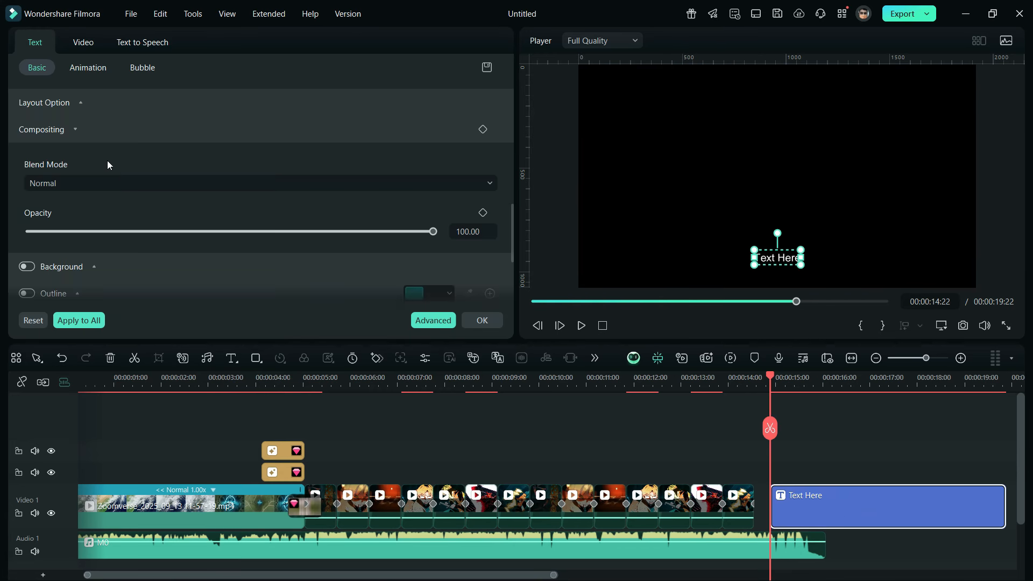
scroll(108, 165, up, 6)
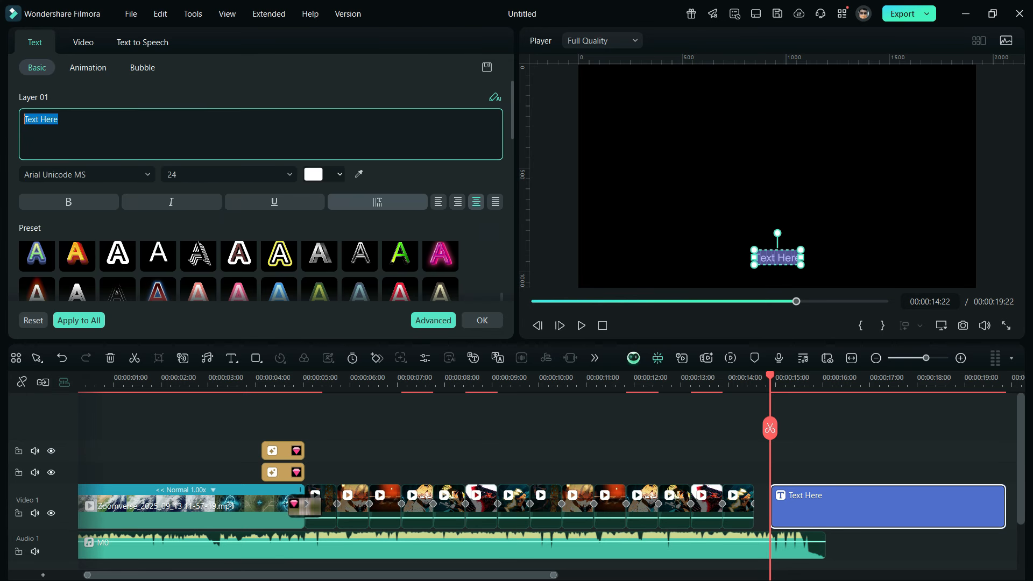
text(@Bingeostudios)
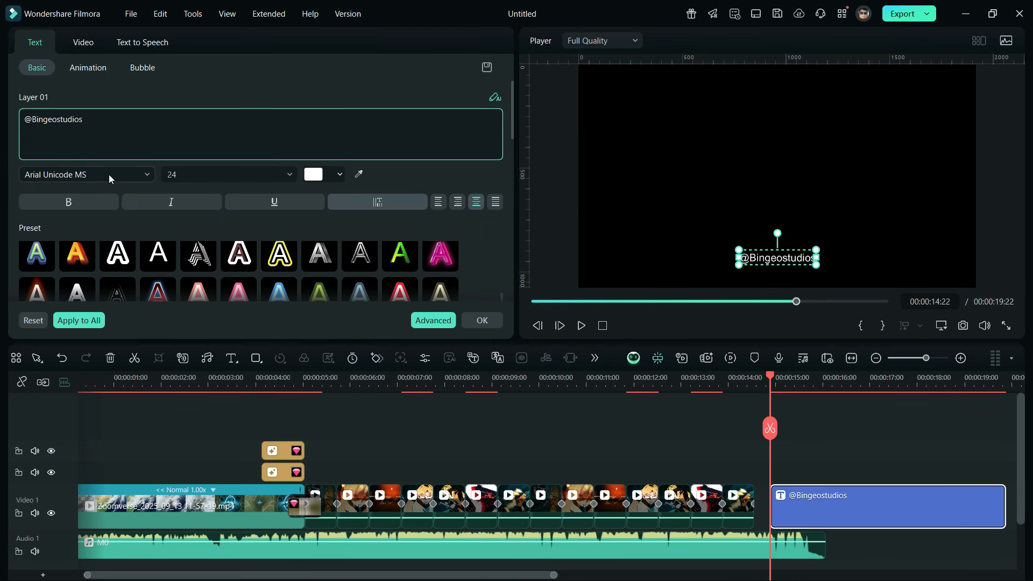
Step: Set the title's font to Covered By Your Grace and move the text to the centre of the frame
click(109, 174)
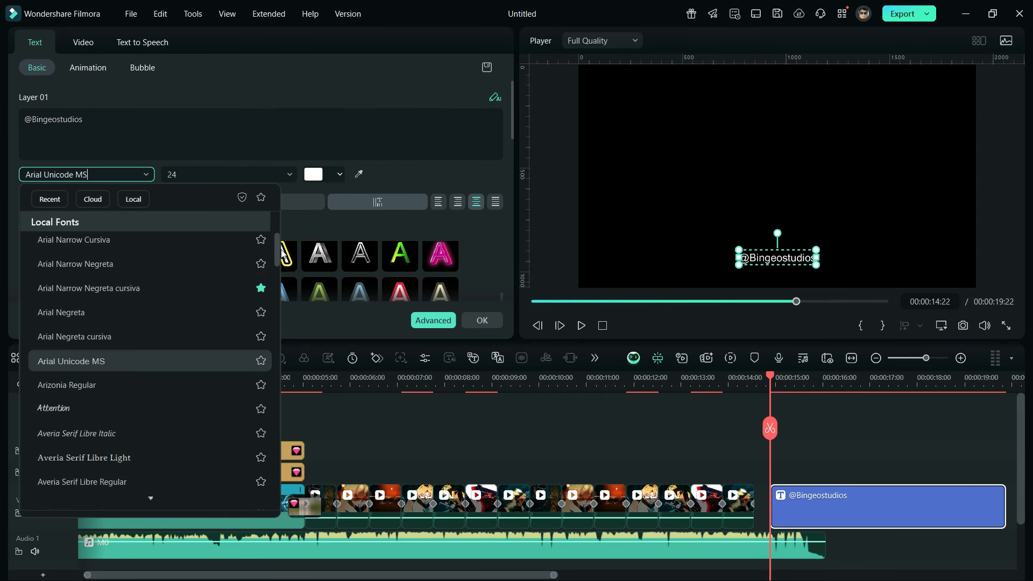
drag(278, 242, 284, 203)
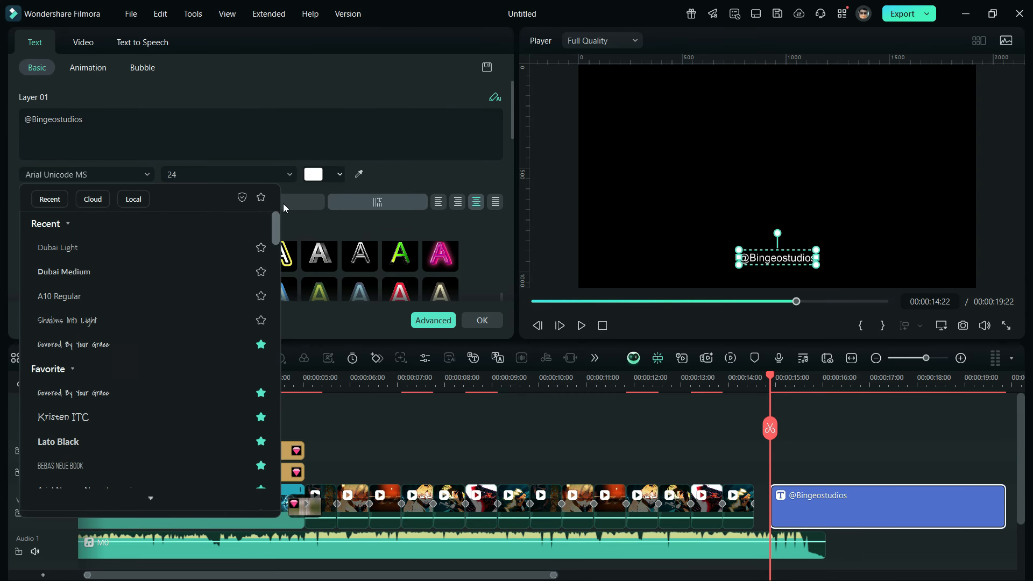
click(119, 341)
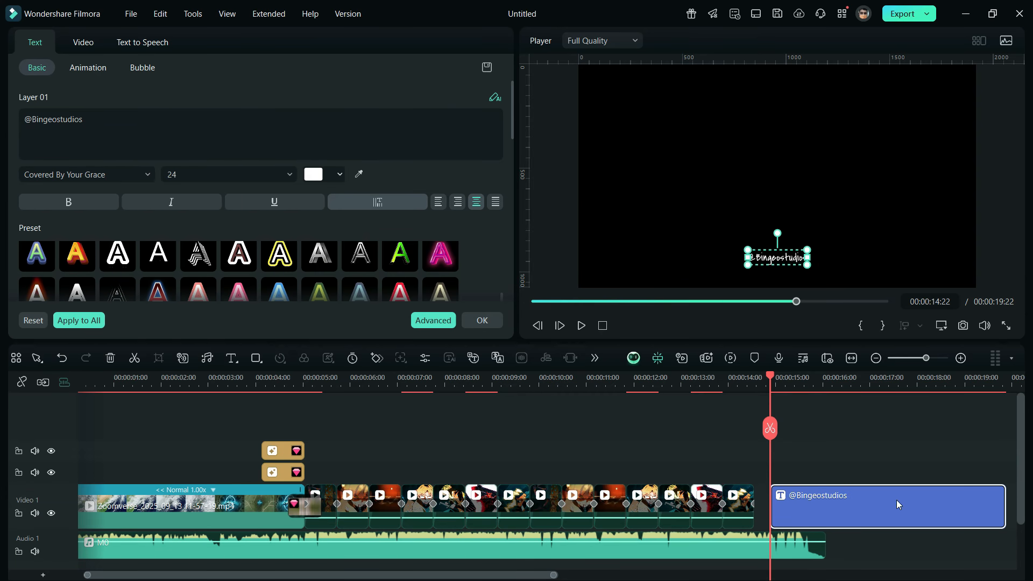
drag(783, 258, 783, 177)
Step: Apply the Appearing In animation to the title and fit its clip between the last video clip and the music's end
click(90, 72)
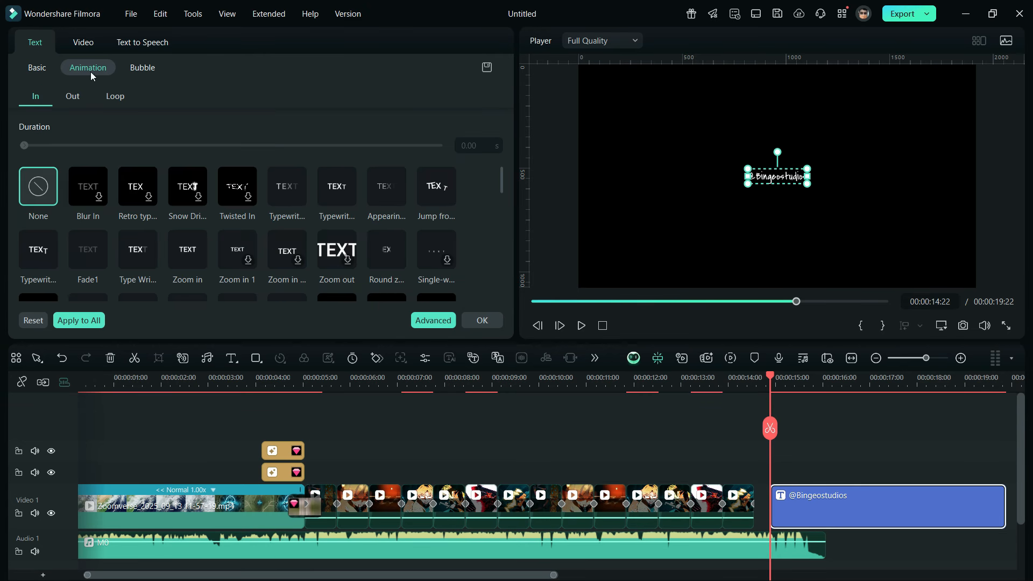
click(396, 195)
drag(804, 525, 788, 525)
drag(981, 510, 825, 510)
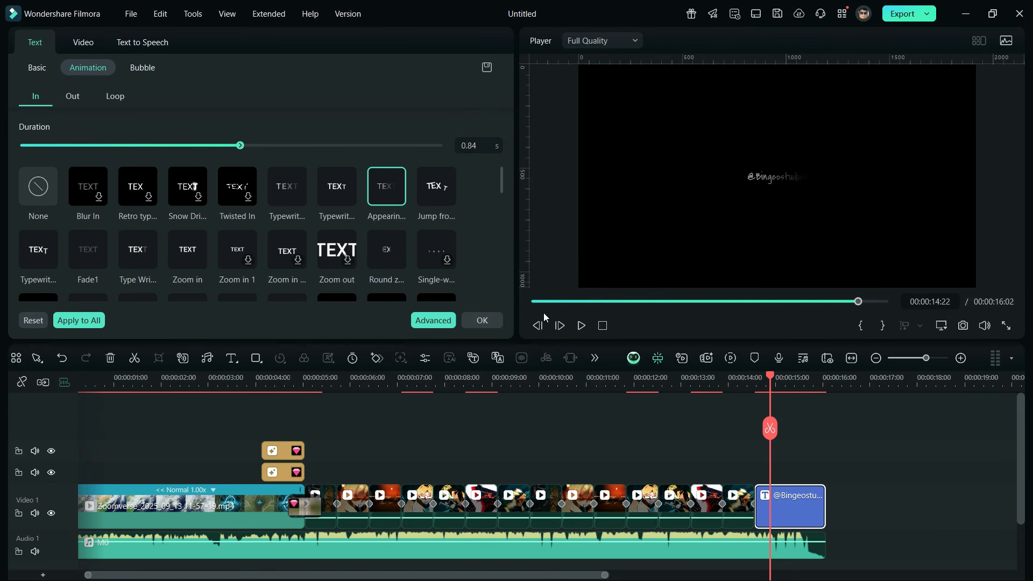
Step: Return to the start of the timeline, render the preview, and play back the full edit
click(532, 301)
click(727, 363)
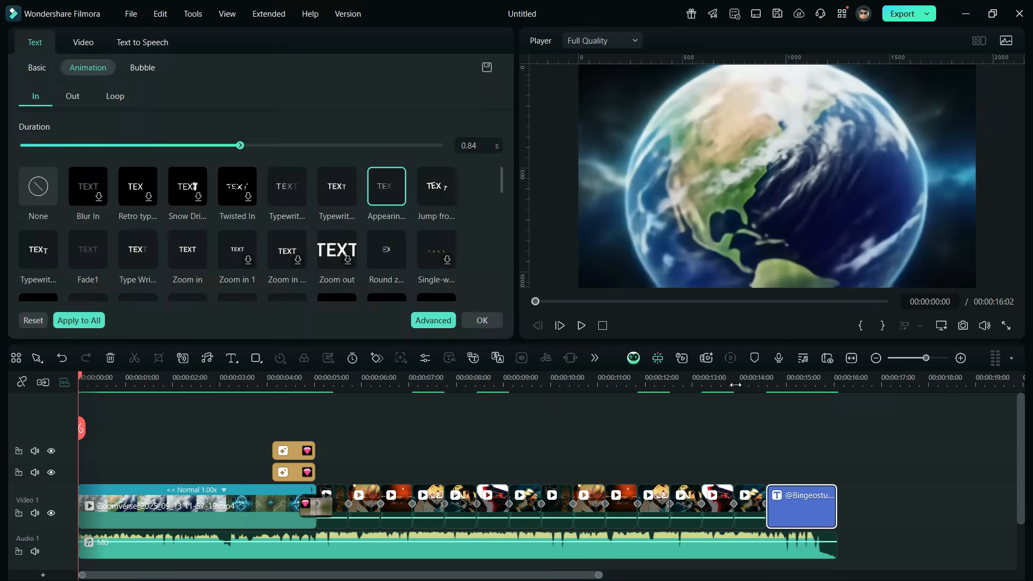
click(743, 433)
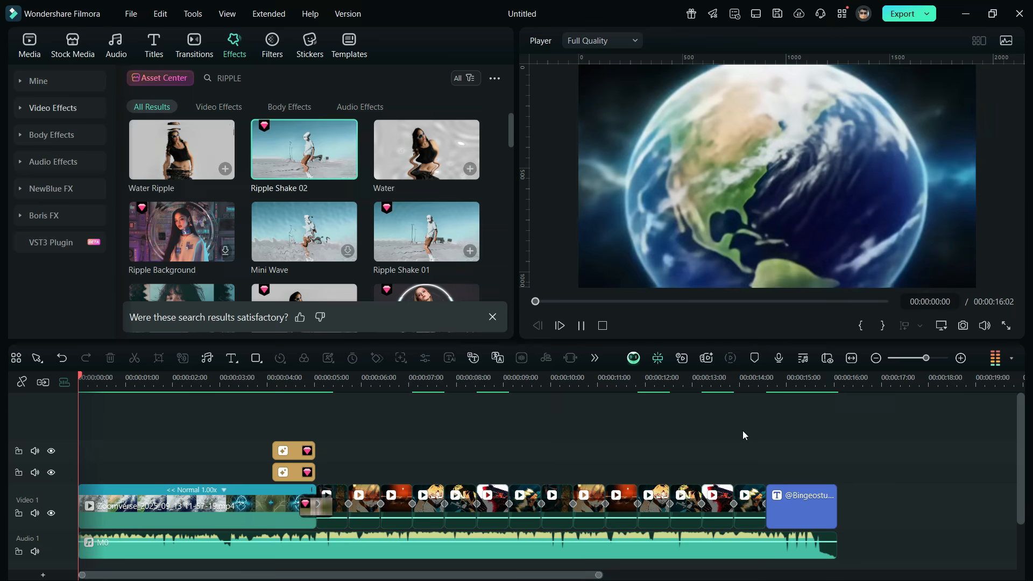